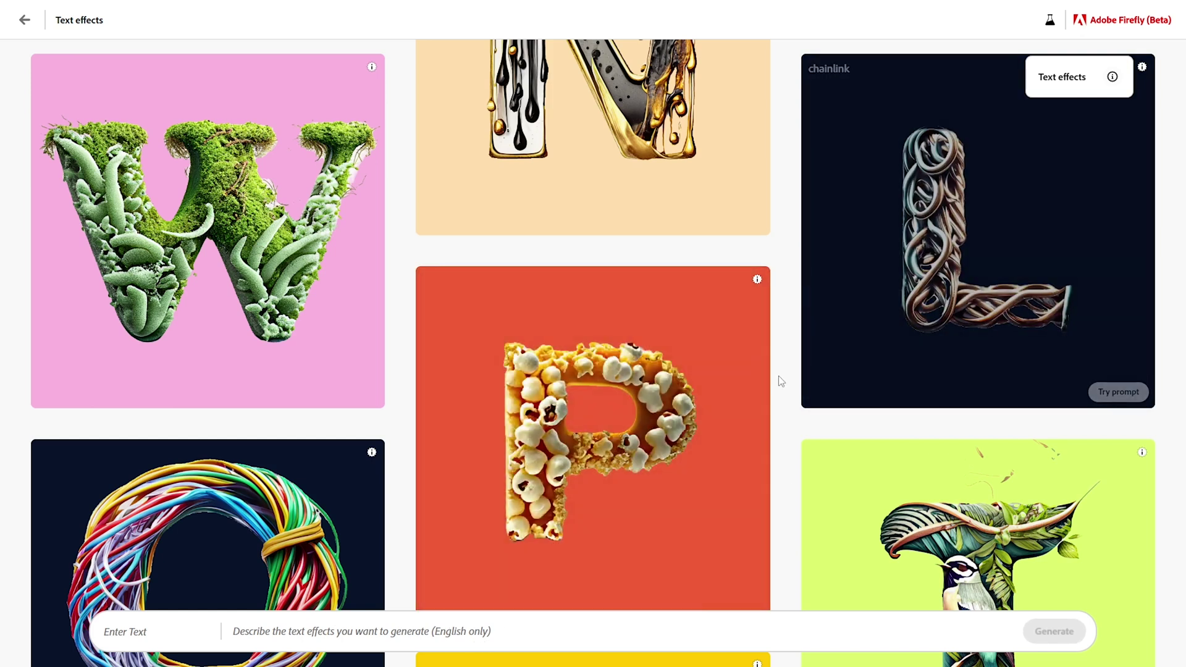
Step: Look through the Text effects sample gallery to examine the available lettering styles and textures
{"action": "scroll", "coordinate": [778, 375], "scroll_direction": "down", "scroll_amount": 3}
{"action": "scroll", "coordinate": [779, 378], "scroll_direction": "down", "scroll_amount": 6}
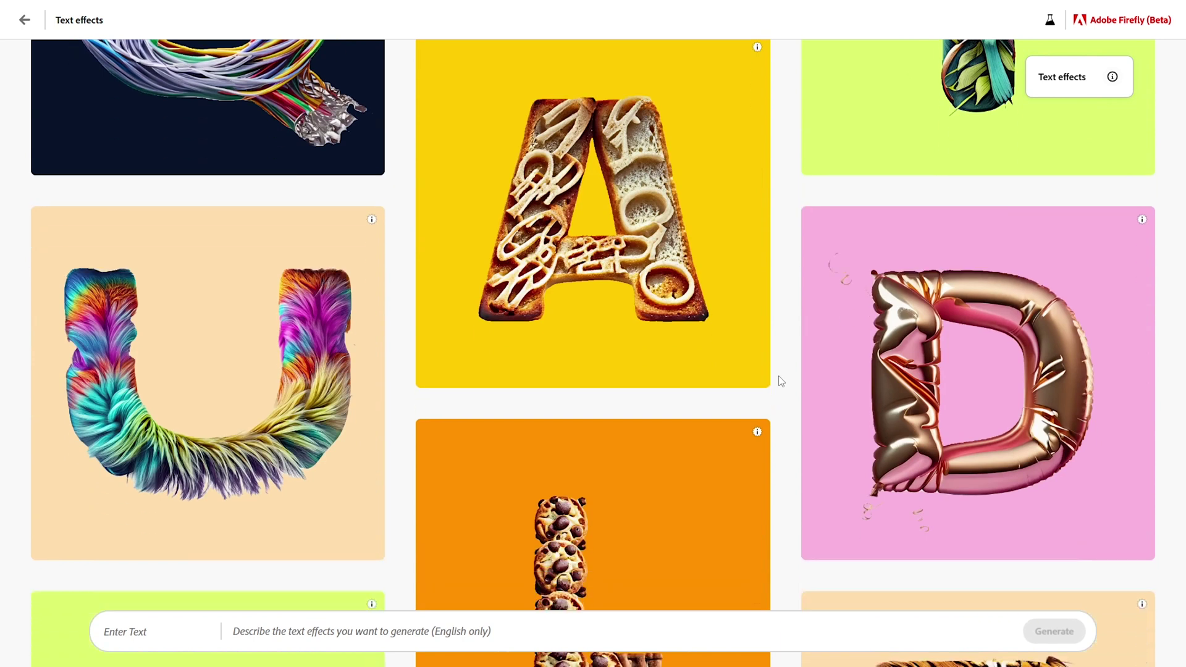
{"action": "scroll", "coordinate": [779, 381], "scroll_direction": "down", "scroll_amount": 10}
{"action": "scroll", "coordinate": [779, 376], "scroll_direction": "down", "scroll_amount": 6}
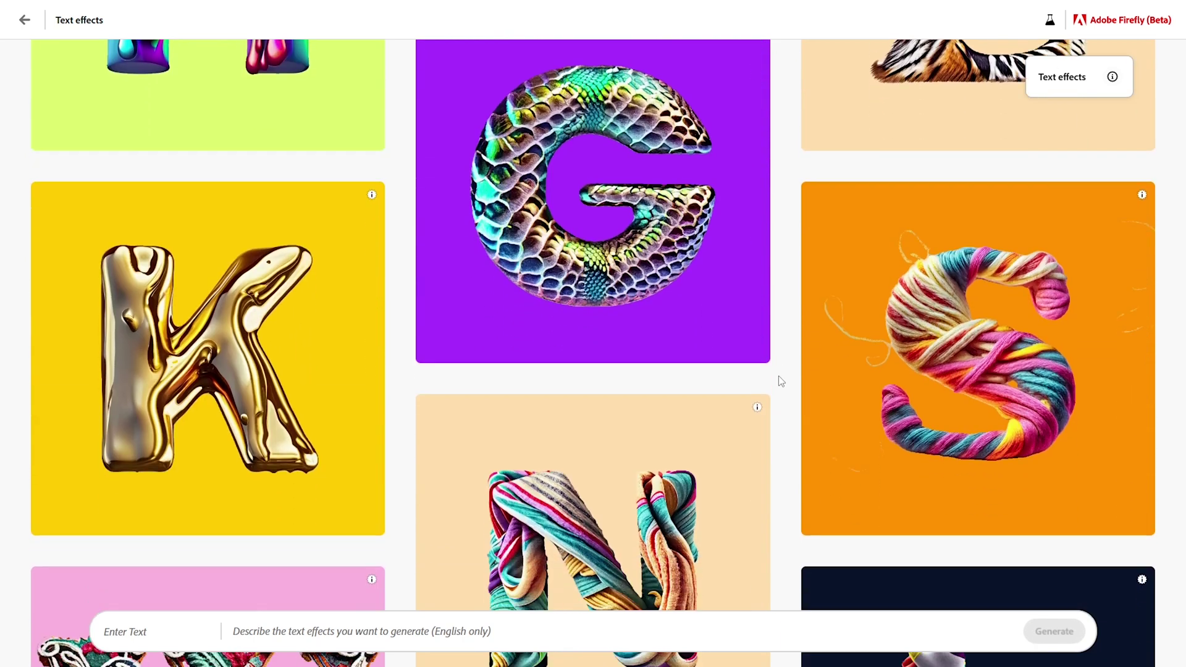
{"action": "scroll", "coordinate": [778, 381], "scroll_direction": "down", "scroll_amount": 1}
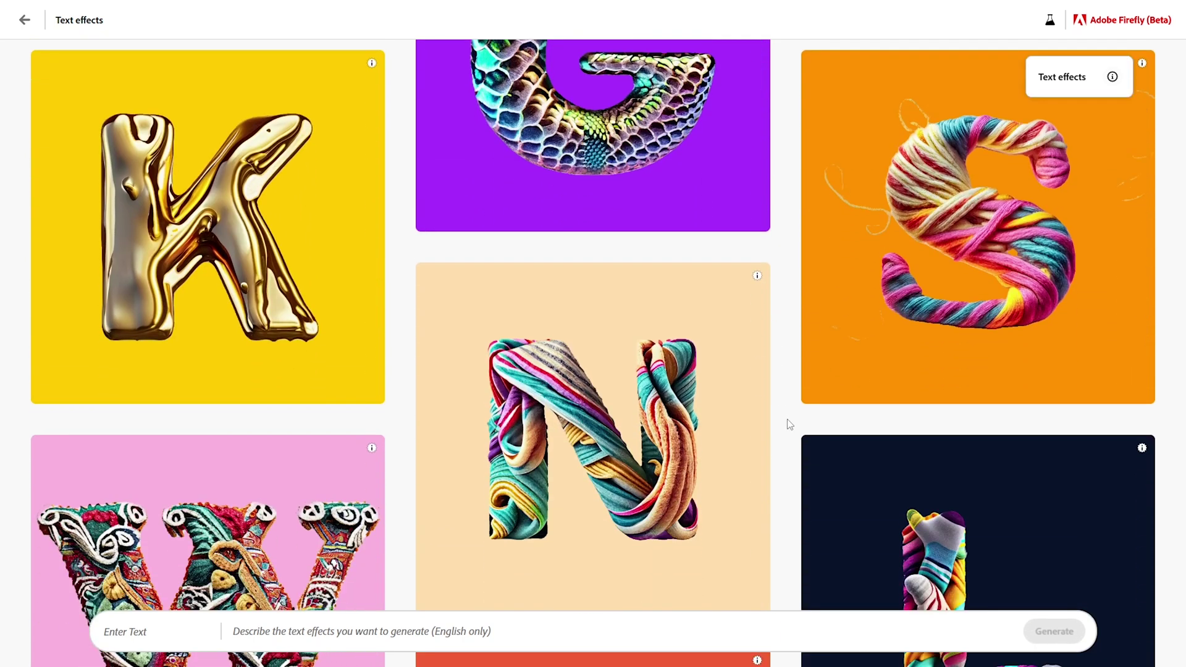
{"action": "scroll", "coordinate": [788, 421], "scroll_direction": "down", "scroll_amount": 7}
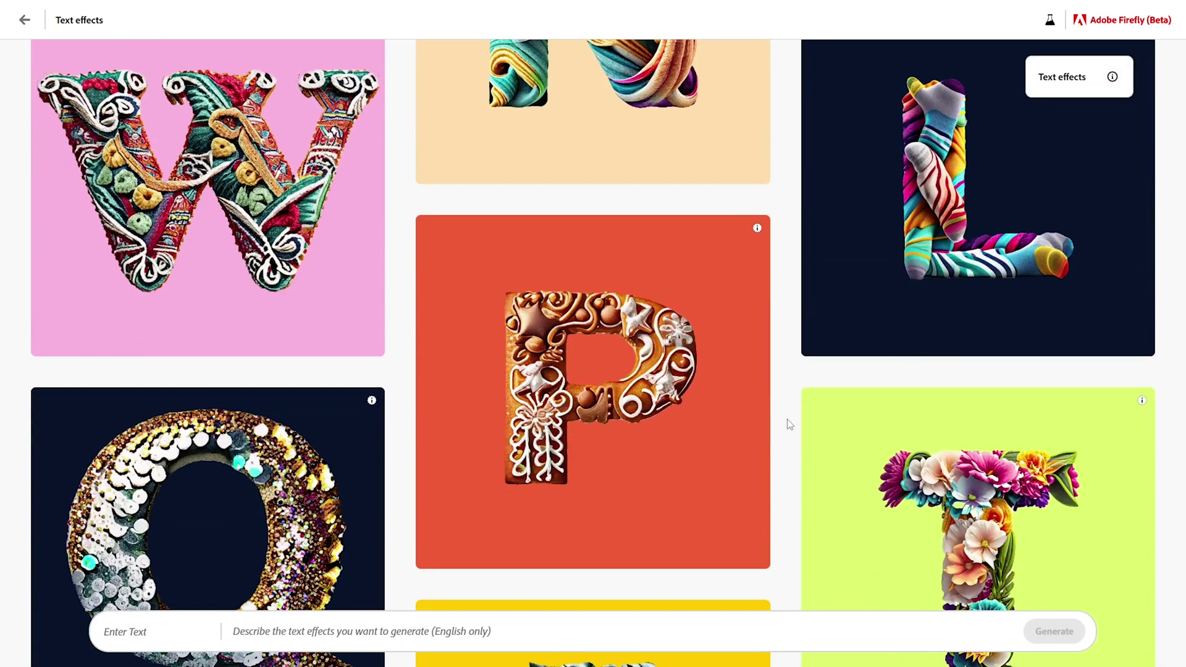
{"action": "scroll", "coordinate": [788, 422], "scroll_direction": "down", "scroll_amount": 12}
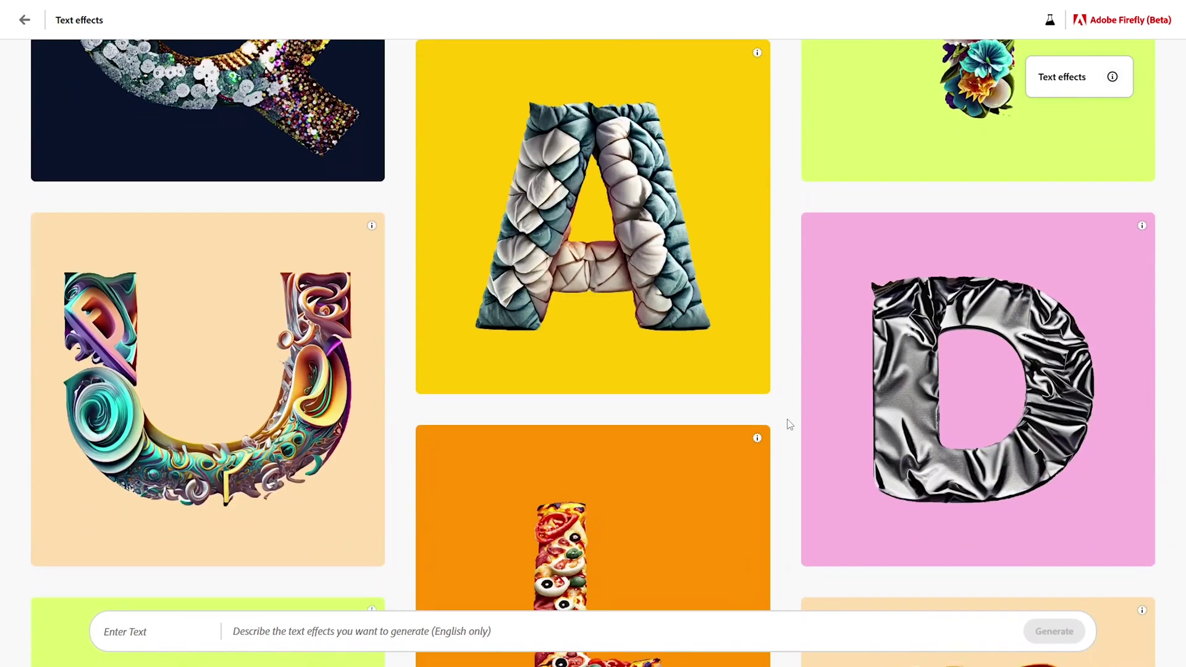
{"action": "scroll", "coordinate": [787, 419], "scroll_direction": "down", "scroll_amount": 4}
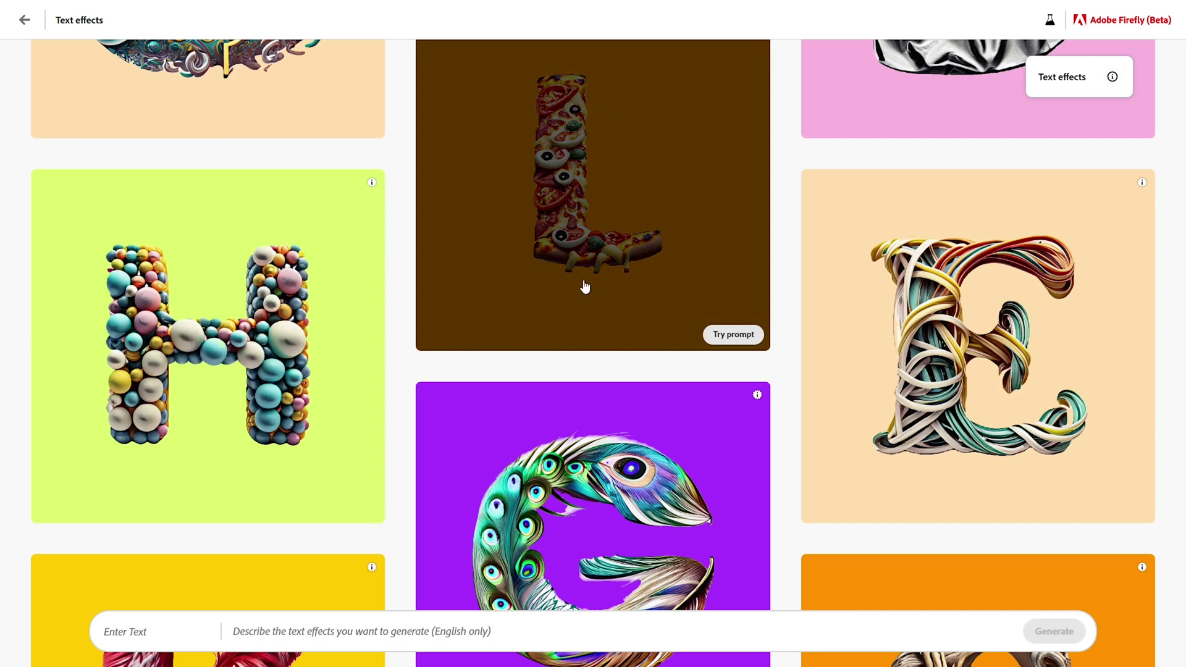
{"action": "scroll", "coordinate": [757, 365], "scroll_direction": "down", "scroll_amount": 11}
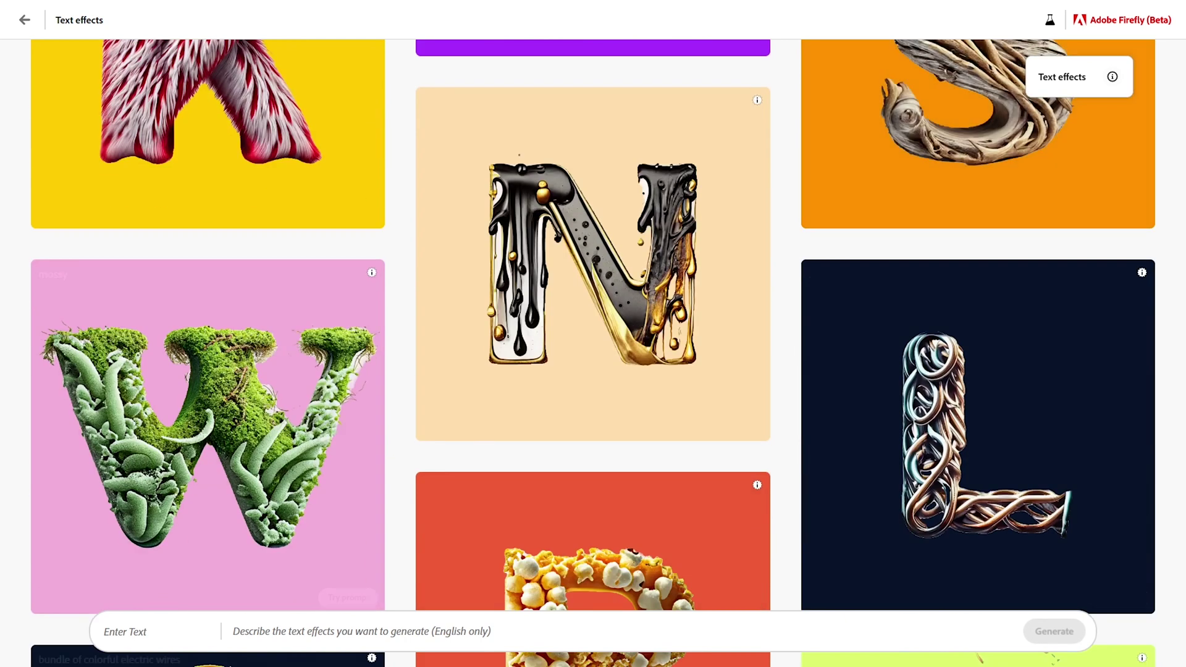
Step: Generate a text effect of the creator's first name using the prompt "burger"
{"action": "type", "text": "Biprojeet"}
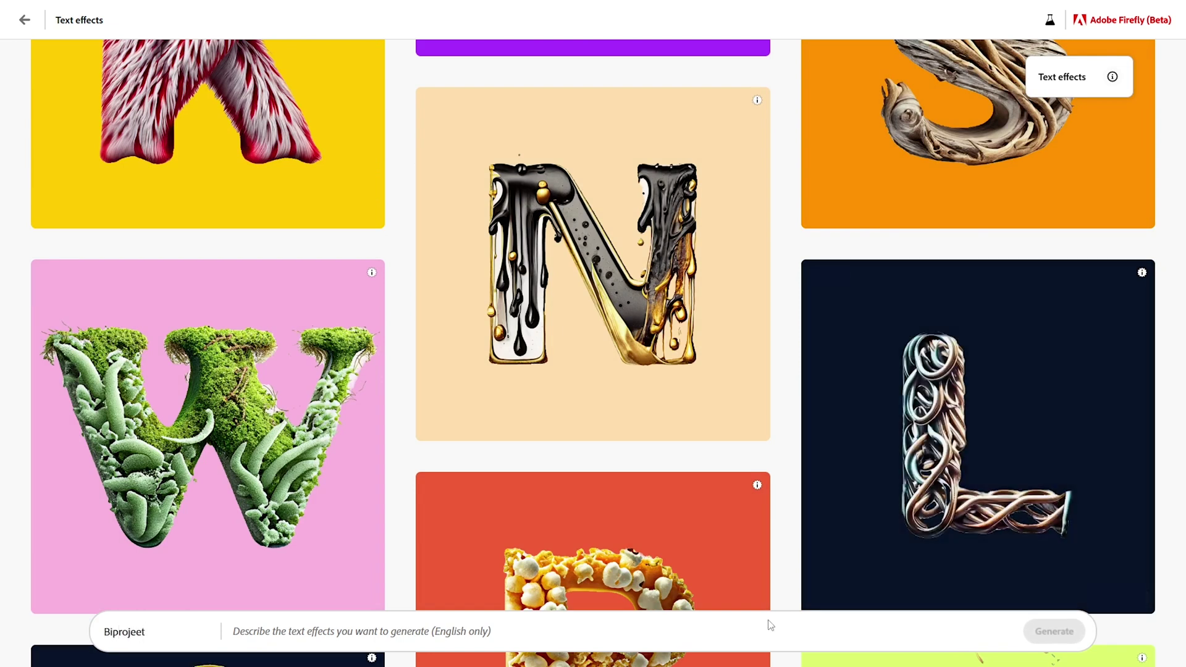
{"action": "left_click", "coordinate": [742, 638]}
{"action": "type", "text": "burger"}
{"action": "key", "text": "Return"}
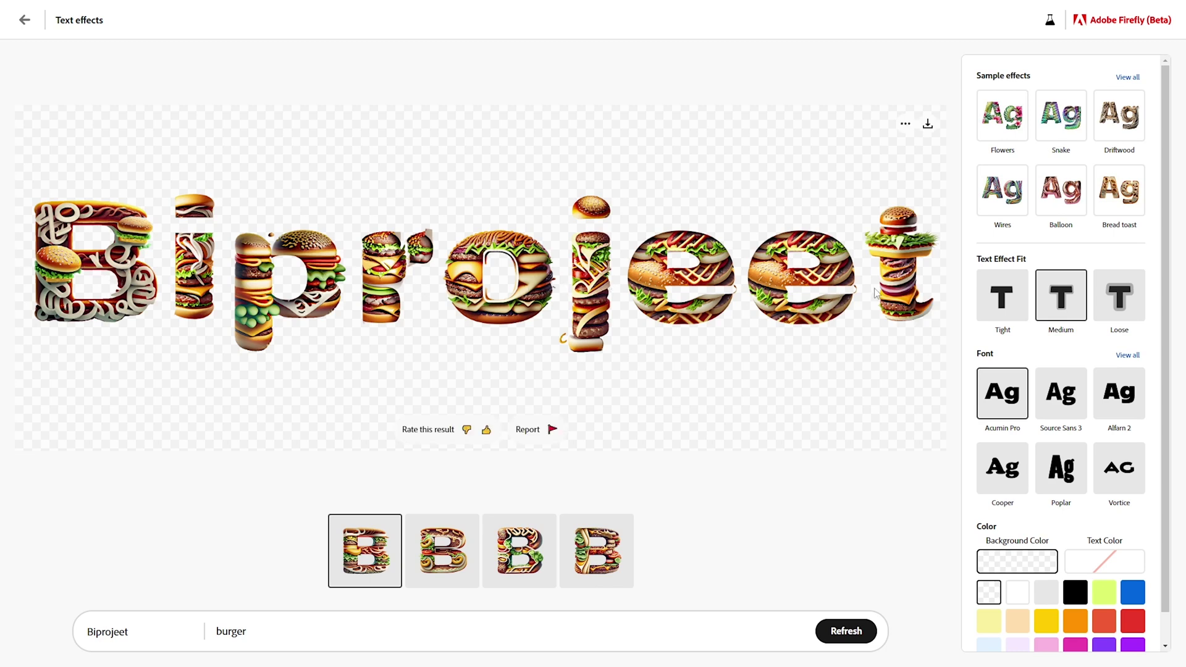
Step: Try white, yellow, blue and lime green backgrounds behind the burger lettering, and finish with bright purple
{"action": "scroll", "coordinate": [1050, 432], "scroll_direction": "down", "scroll_amount": 1}
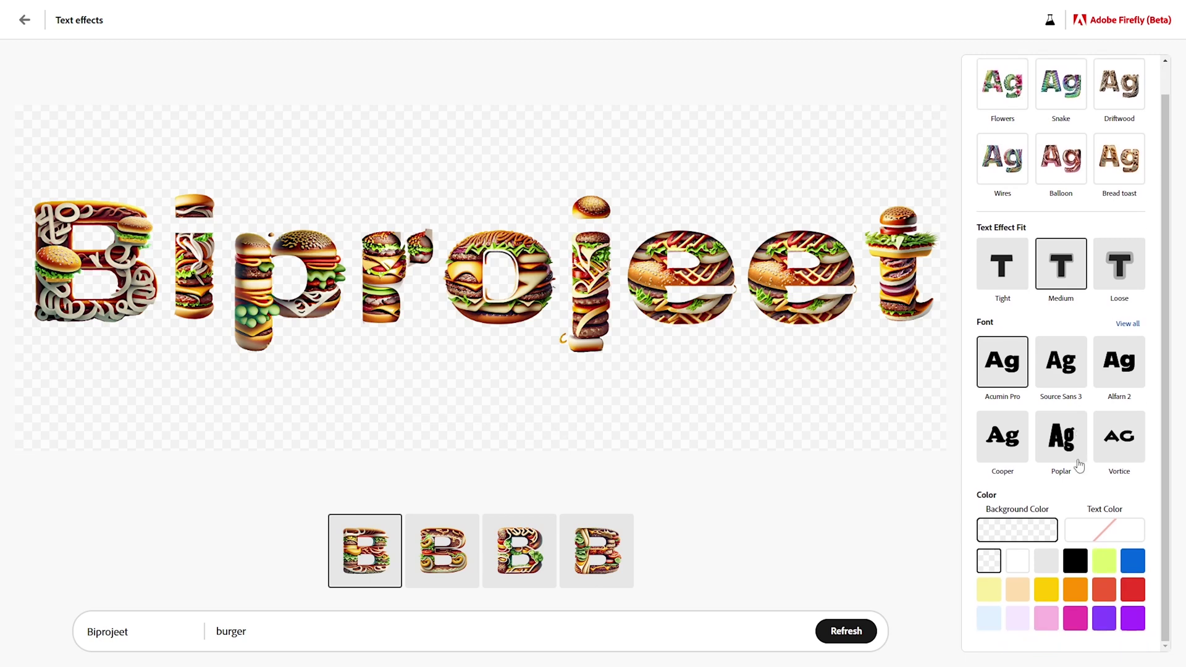
{"action": "left_click", "coordinate": [1018, 567]}
{"action": "left_click", "coordinate": [989, 564]}
{"action": "left_click", "coordinate": [1018, 567]}
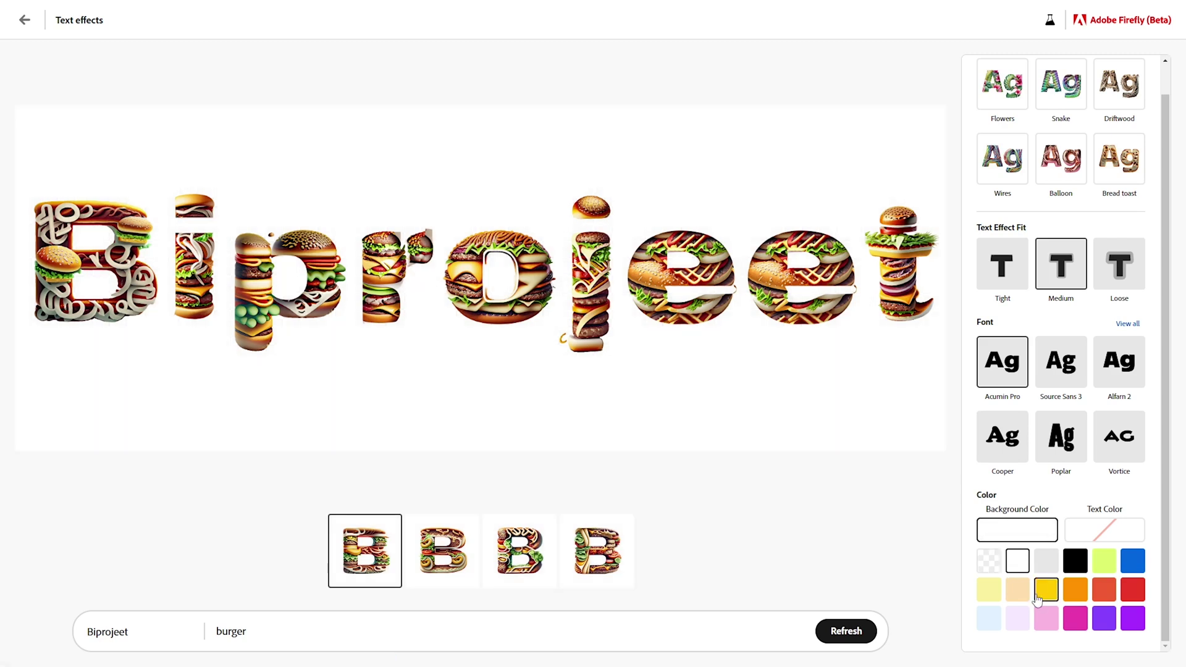
{"action": "left_click", "coordinate": [1047, 589]}
{"action": "left_click", "coordinate": [1132, 561]}
{"action": "left_click", "coordinate": [1104, 560]}
{"action": "left_click", "coordinate": [1132, 618]}
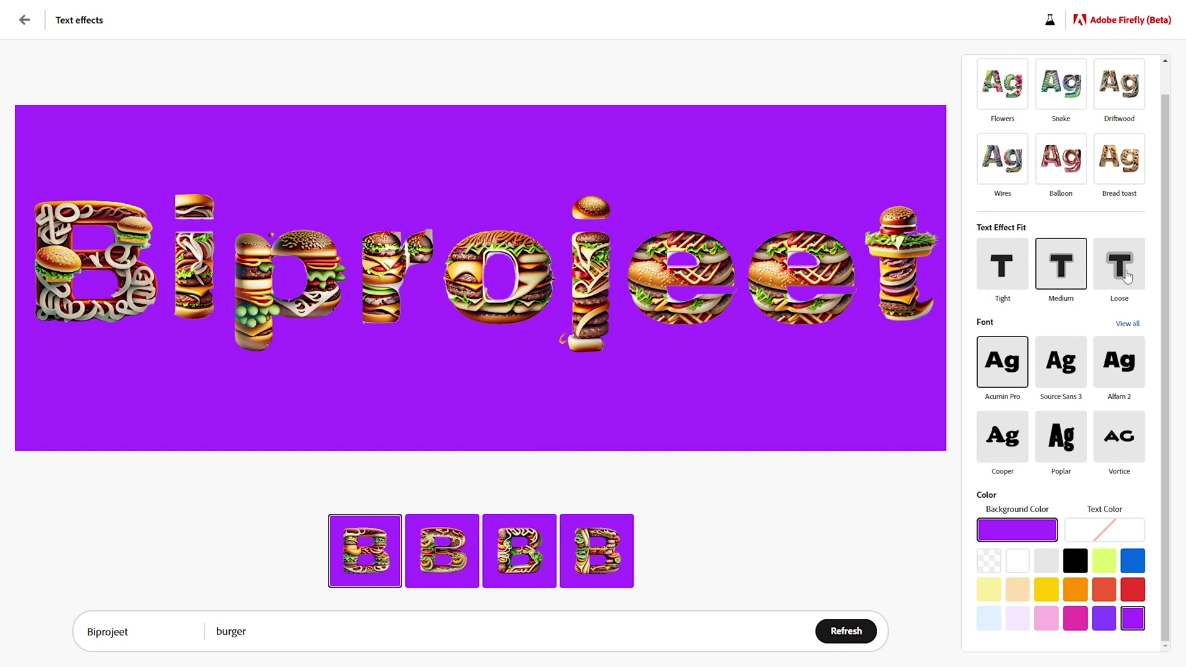
Step: Apply the Color marble sample effect from the full set of sample effects to the lettering
{"action": "scroll", "coordinate": [1119, 271], "scroll_direction": "up", "scroll_amount": 1}
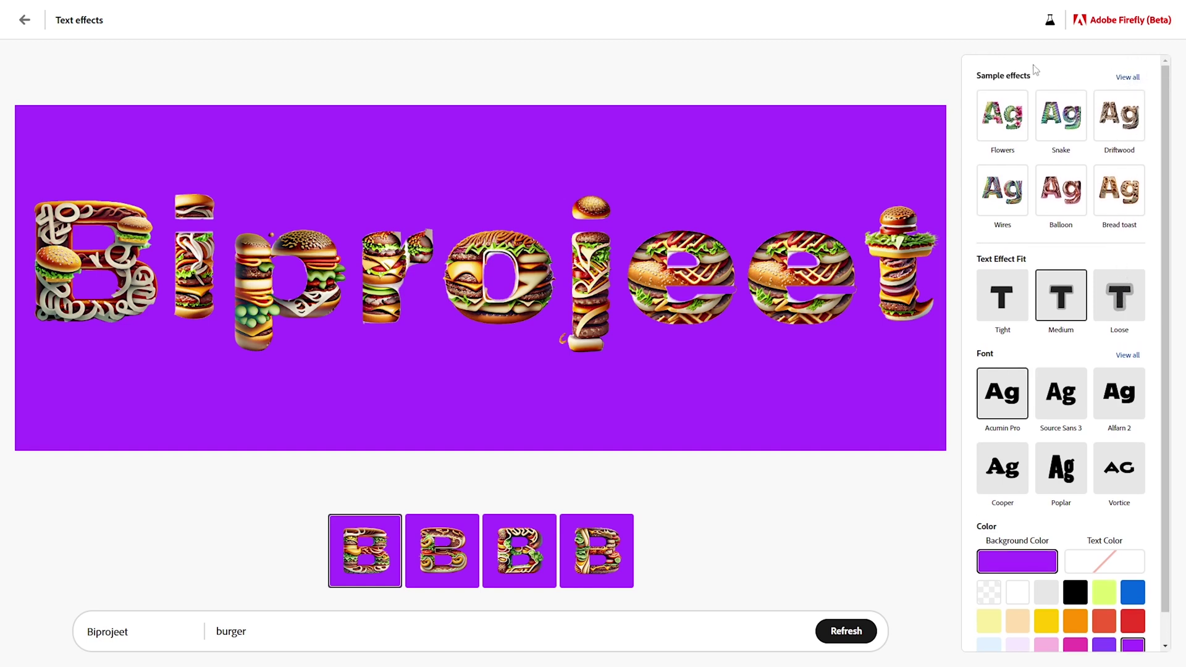
{"action": "left_click", "coordinate": [1127, 77]}
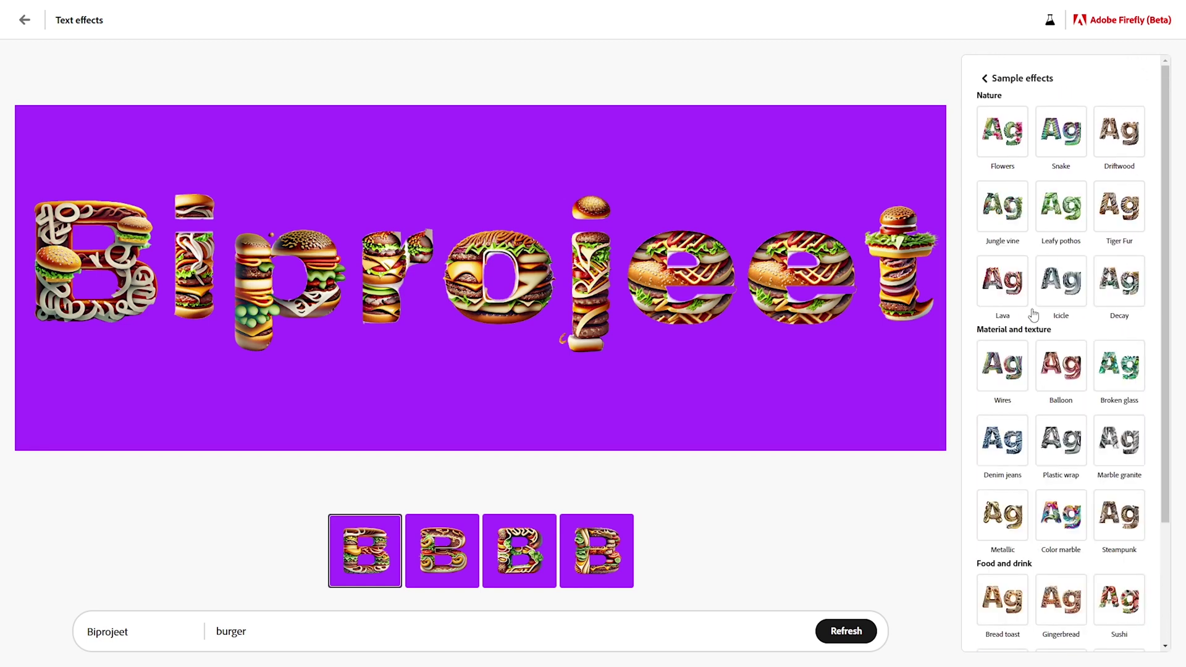
{"action": "scroll", "coordinate": [1073, 381], "scroll_direction": "down", "scroll_amount": 3}
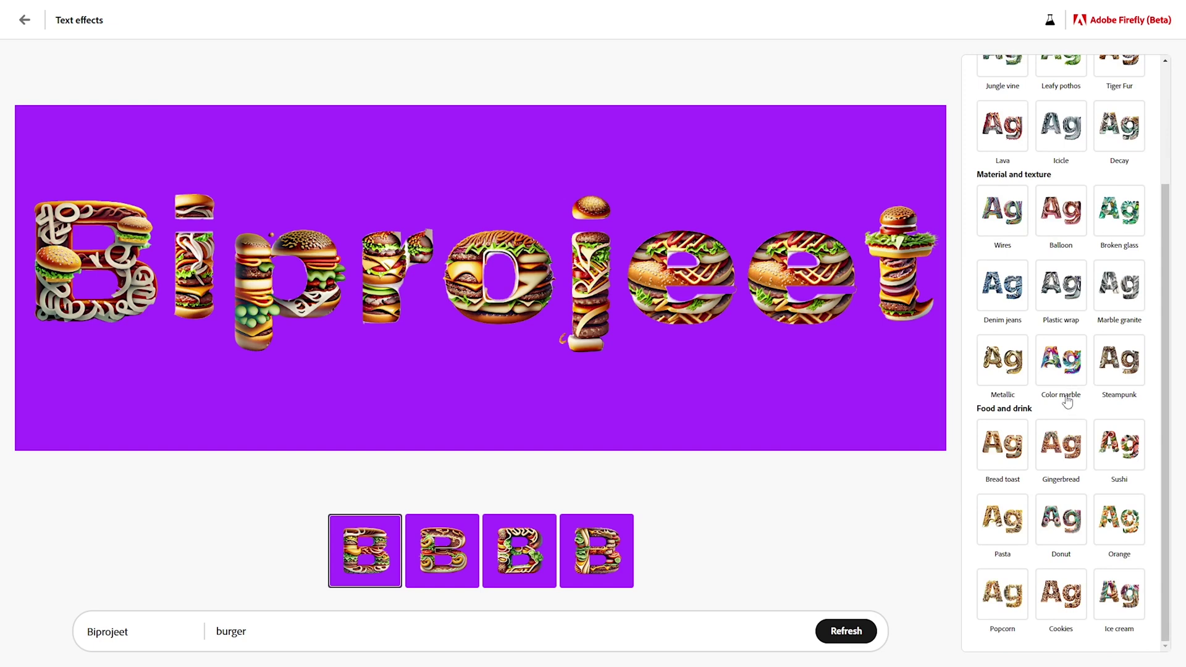
{"action": "left_click", "coordinate": [1069, 351]}
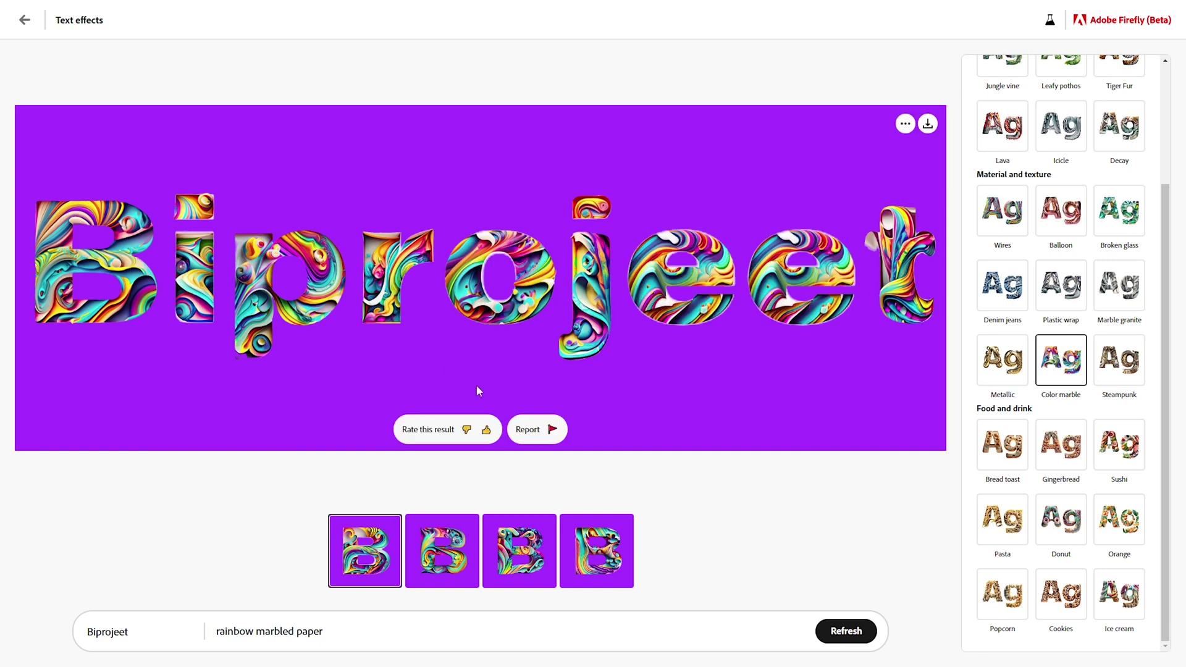
Step: Download the marbled lettering to the Downloads folder as a JPEG image, keeping the suggested file name, and dismiss the download bar
{"action": "left_click", "coordinate": [928, 124]}
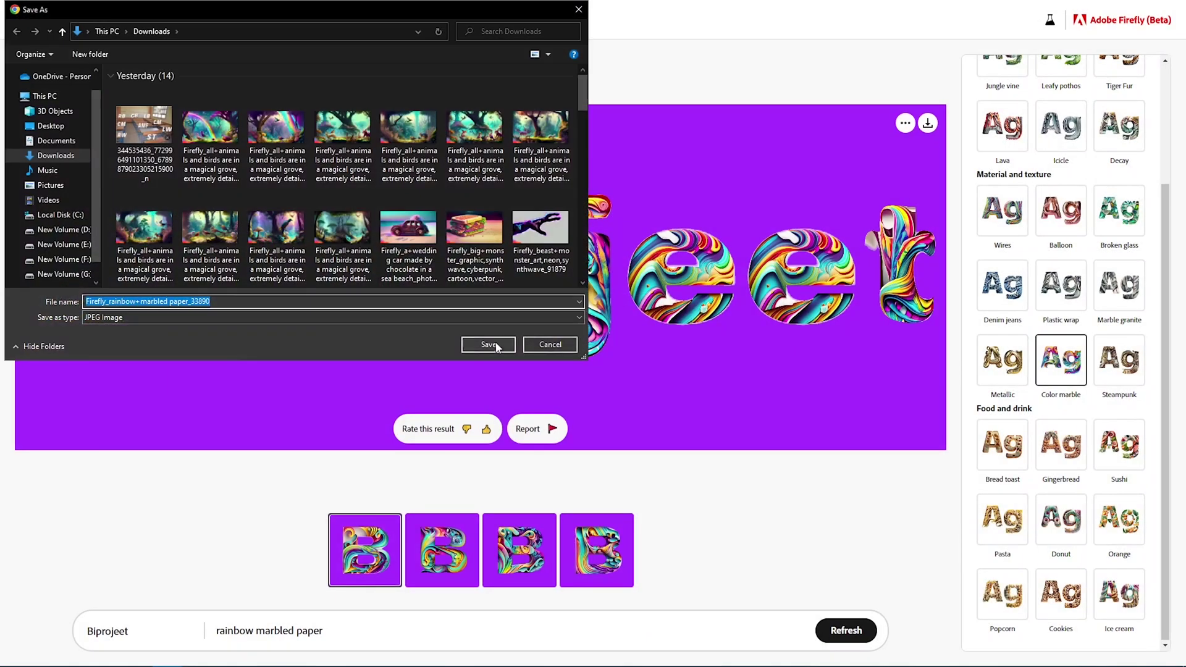
{"action": "left_click", "coordinate": [496, 345]}
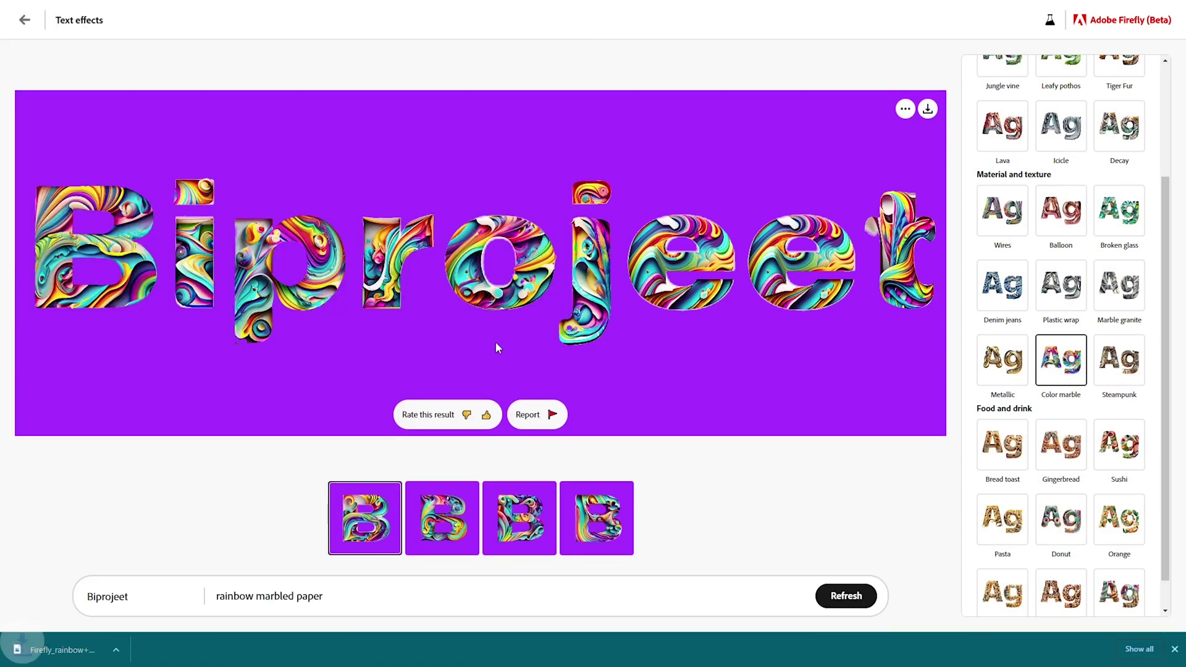
{"action": "left_click", "coordinate": [1174, 649]}
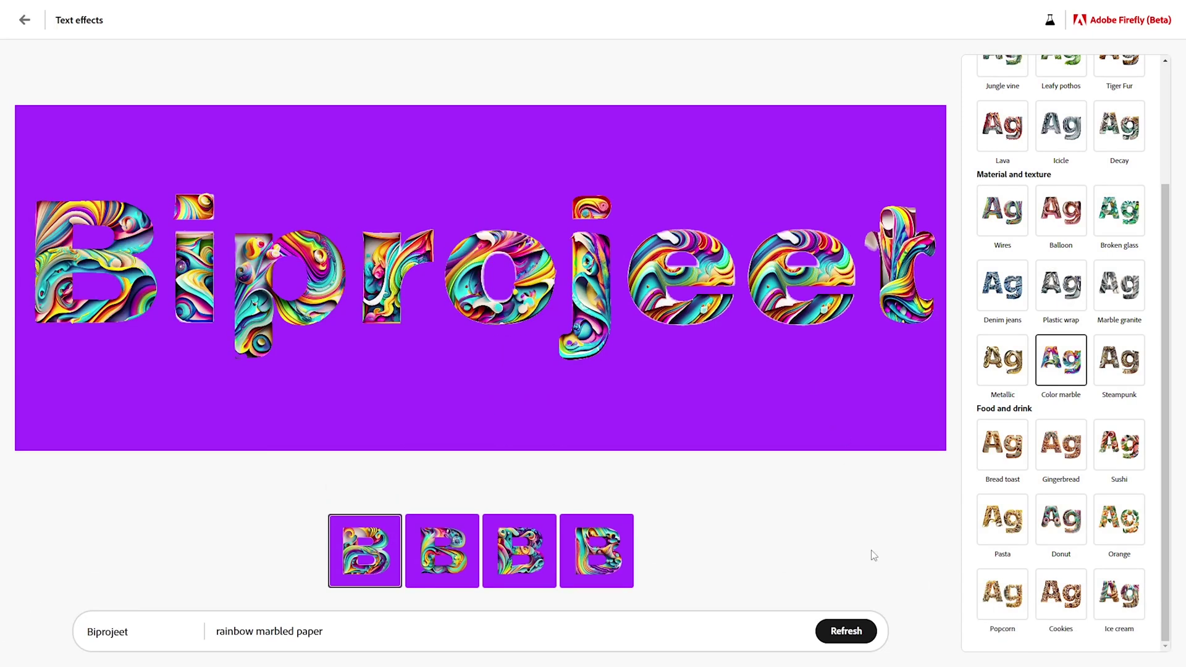
Step: View the Recolor vectors tool with its sample artworks from the Firefly home page, and return to the home page
{"action": "left_click", "coordinate": [1101, 20]}
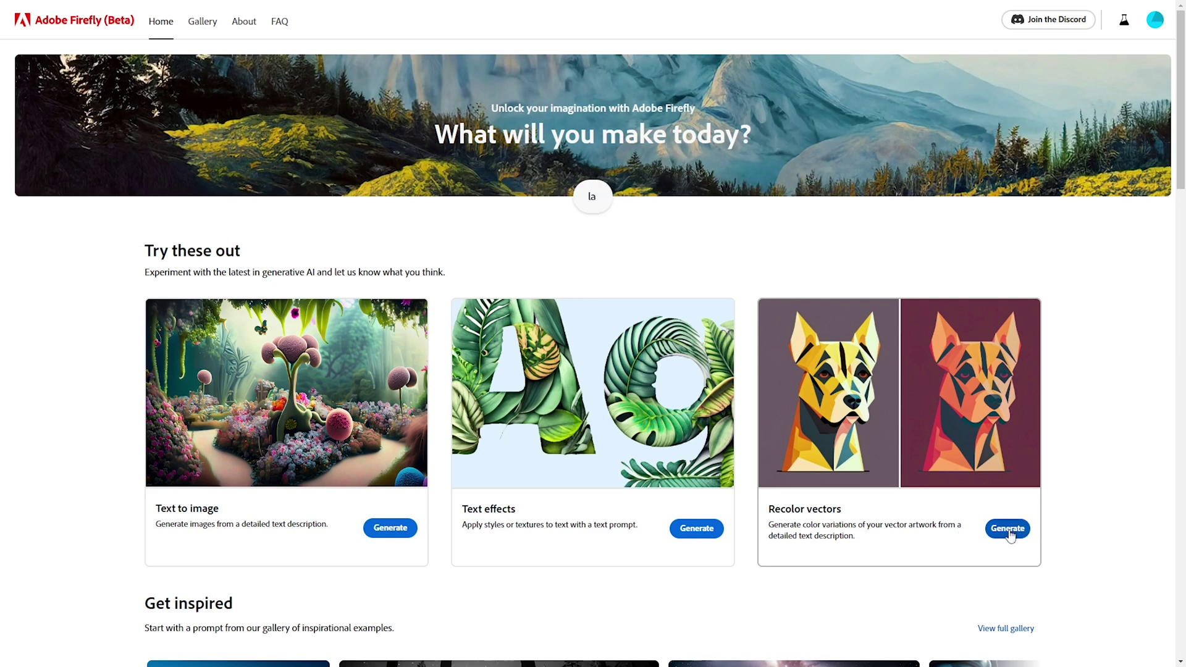
{"action": "left_click", "coordinate": [1010, 535]}
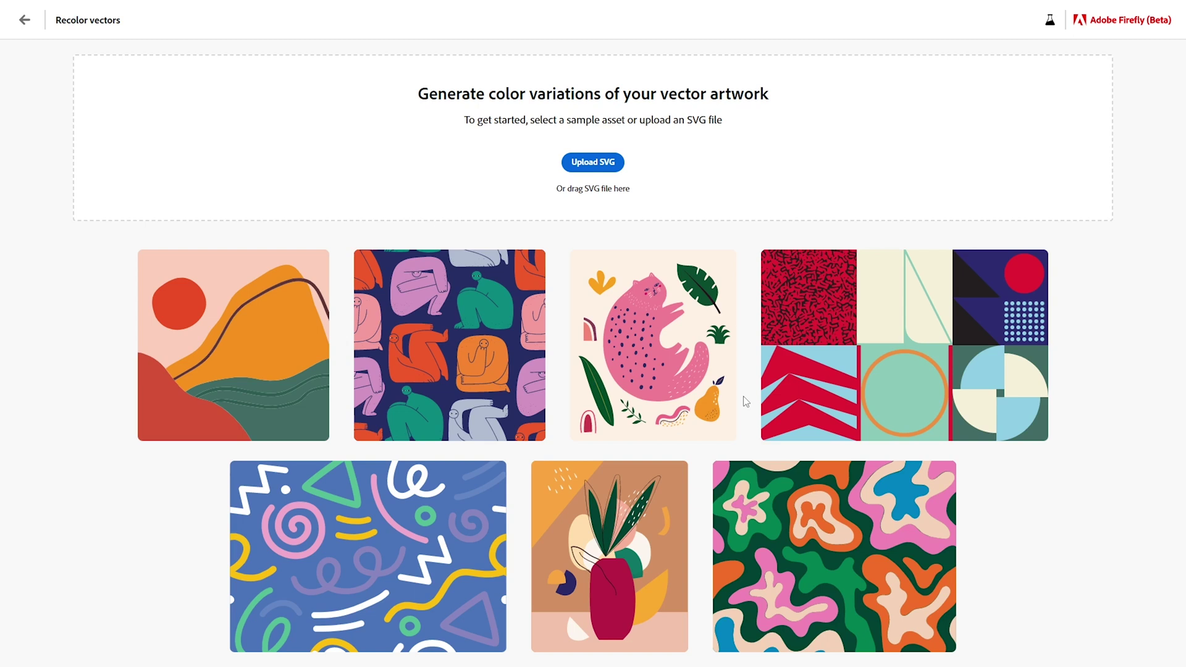
{"action": "key", "text": "alt+Left"}
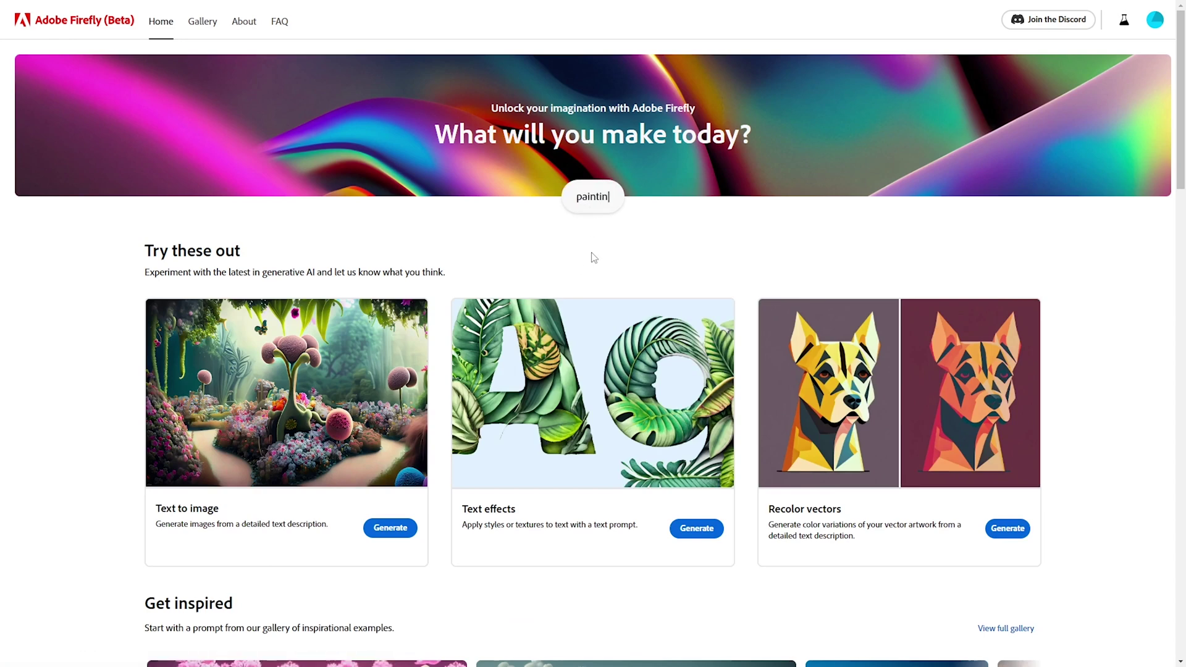
Step: Look over the home page sections down to the In exploration showcase
{"action": "scroll", "coordinate": [611, 346], "scroll_direction": "down", "scroll_amount": 7}
{"action": "scroll", "coordinate": [664, 271], "scroll_direction": "down", "scroll_amount": 4}
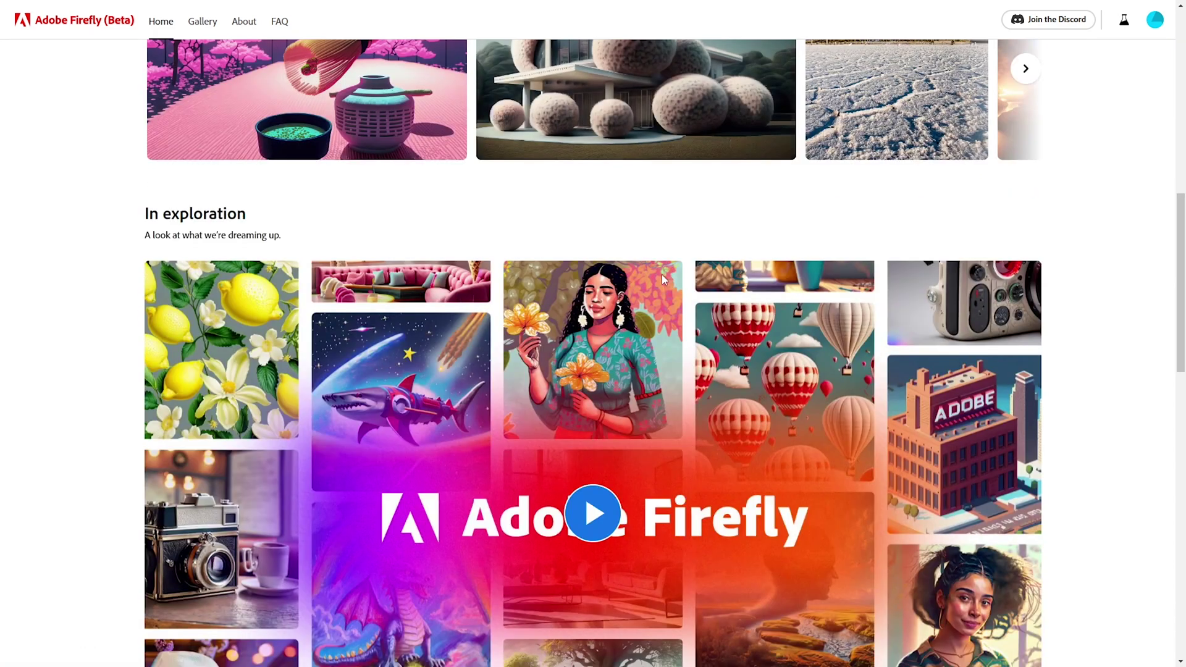
{"action": "scroll", "coordinate": [662, 274], "scroll_direction": "up", "scroll_amount": 10}
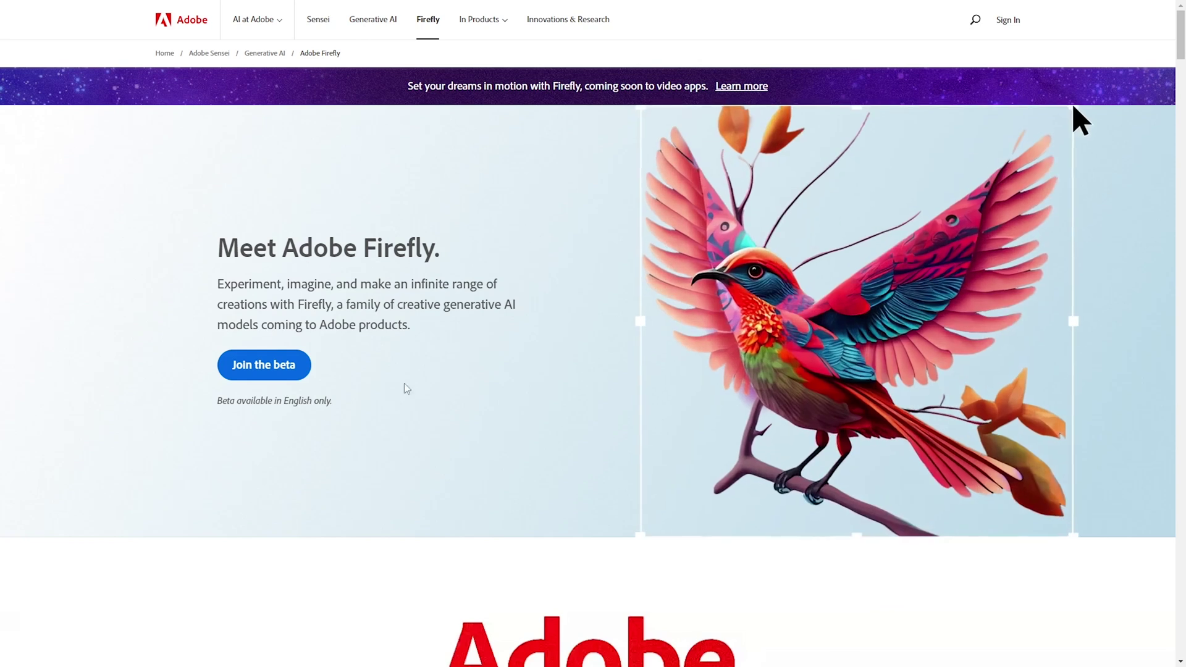
Step: Enter the Firefly beta site from the Meet Adobe Firefly page and look over its signed-out home page
{"action": "left_click", "coordinate": [290, 377]}
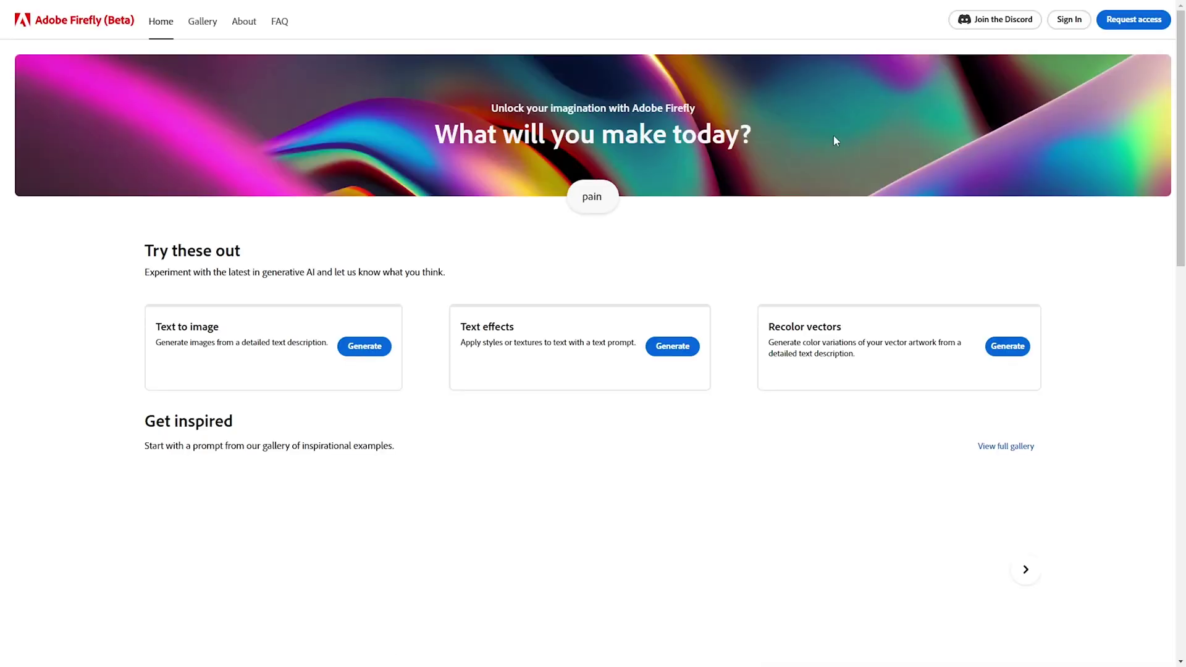
{"action": "scroll", "coordinate": [506, 402], "scroll_direction": "down", "scroll_amount": 2}
{"action": "scroll", "coordinate": [583, 379], "scroll_direction": "down", "scroll_amount": 1}
{"action": "scroll", "coordinate": [974, 151], "scroll_direction": "up", "scroll_amount": 3}
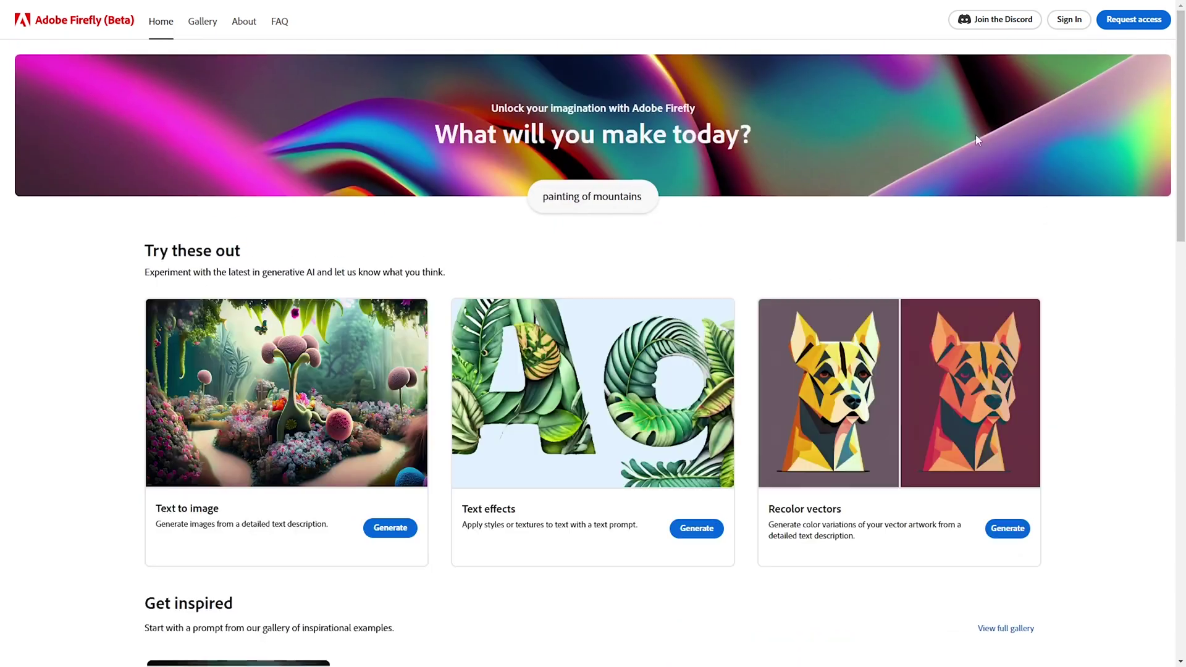
{"action": "scroll", "coordinate": [661, 383], "scroll_direction": "down", "scroll_amount": 6}
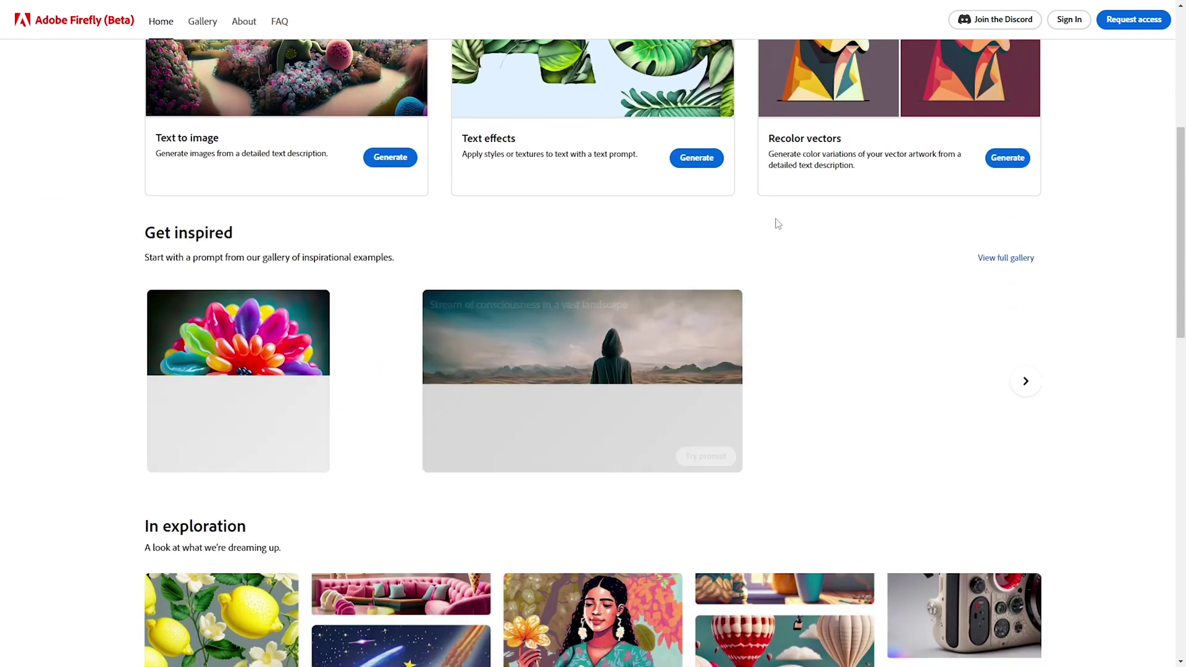
{"action": "scroll", "coordinate": [168, 466], "scroll_direction": "up", "scroll_amount": 6}
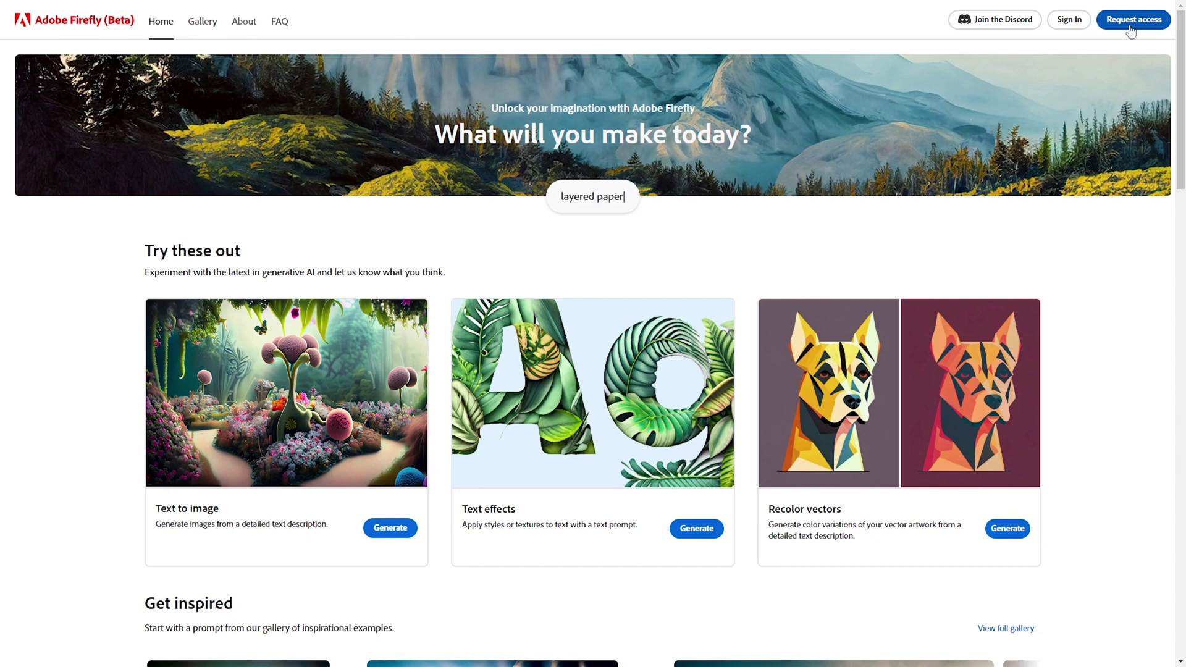
Step: Open the Firefly access request form and review its introduction, contact, country and activity questions
{"action": "left_click", "coordinate": [1130, 20]}
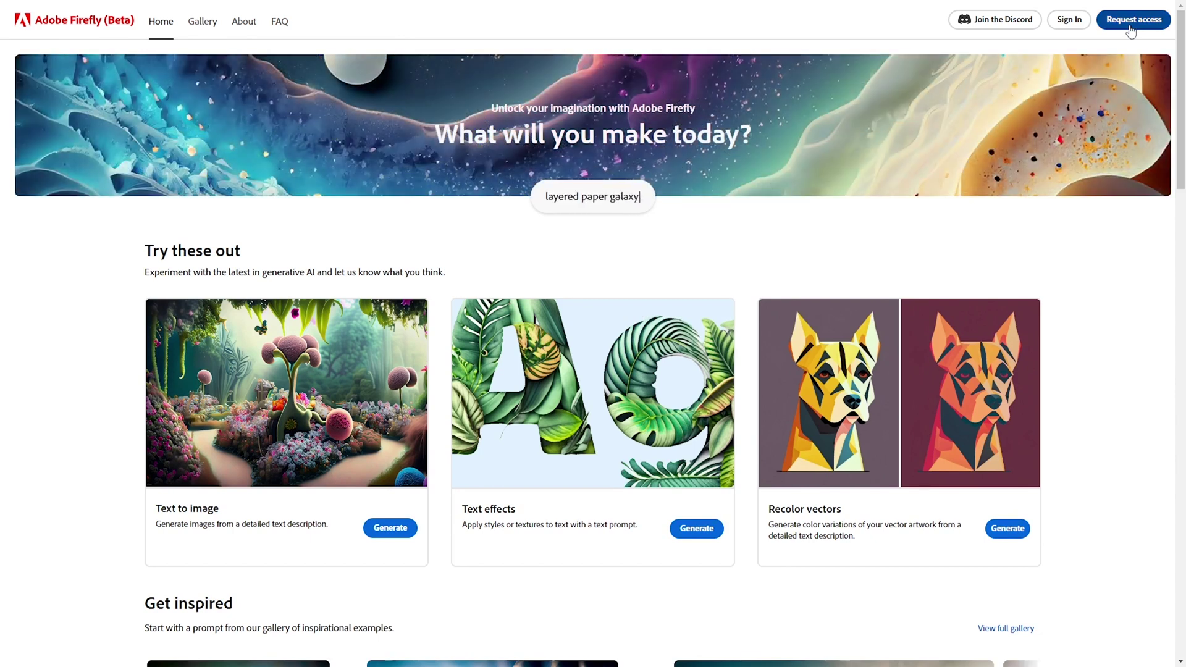
{"action": "scroll", "coordinate": [638, 378], "scroll_direction": "down", "scroll_amount": 2}
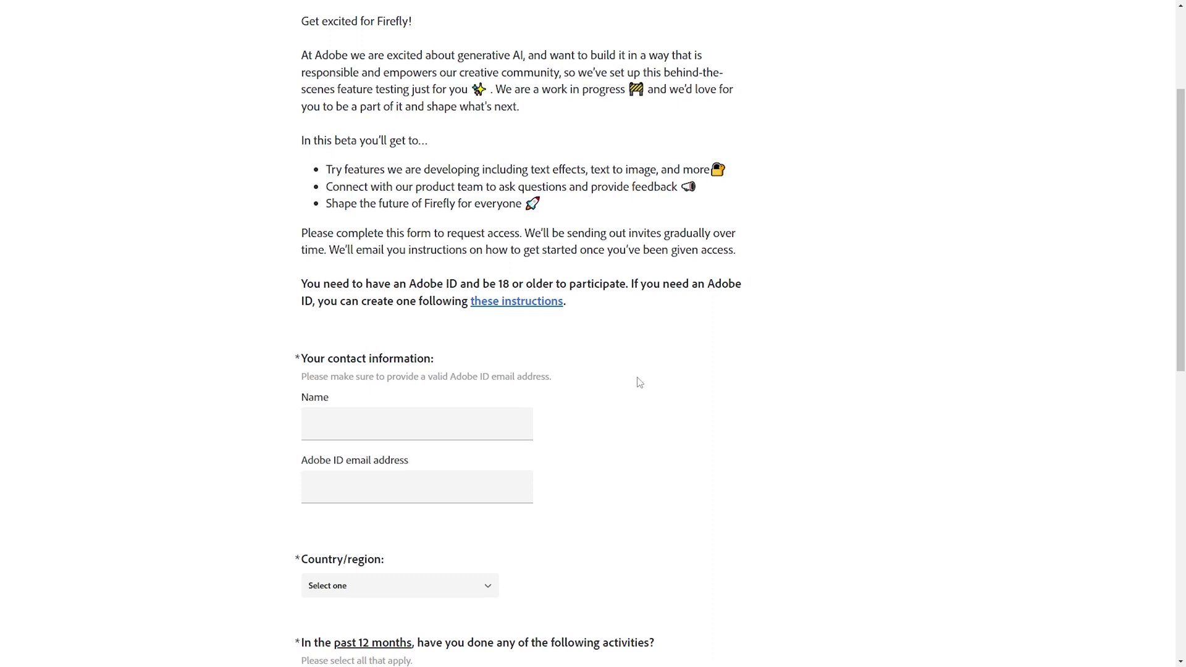
{"action": "scroll", "coordinate": [640, 382], "scroll_direction": "down", "scroll_amount": 2}
{"action": "scroll", "coordinate": [639, 383], "scroll_direction": "down", "scroll_amount": 6}
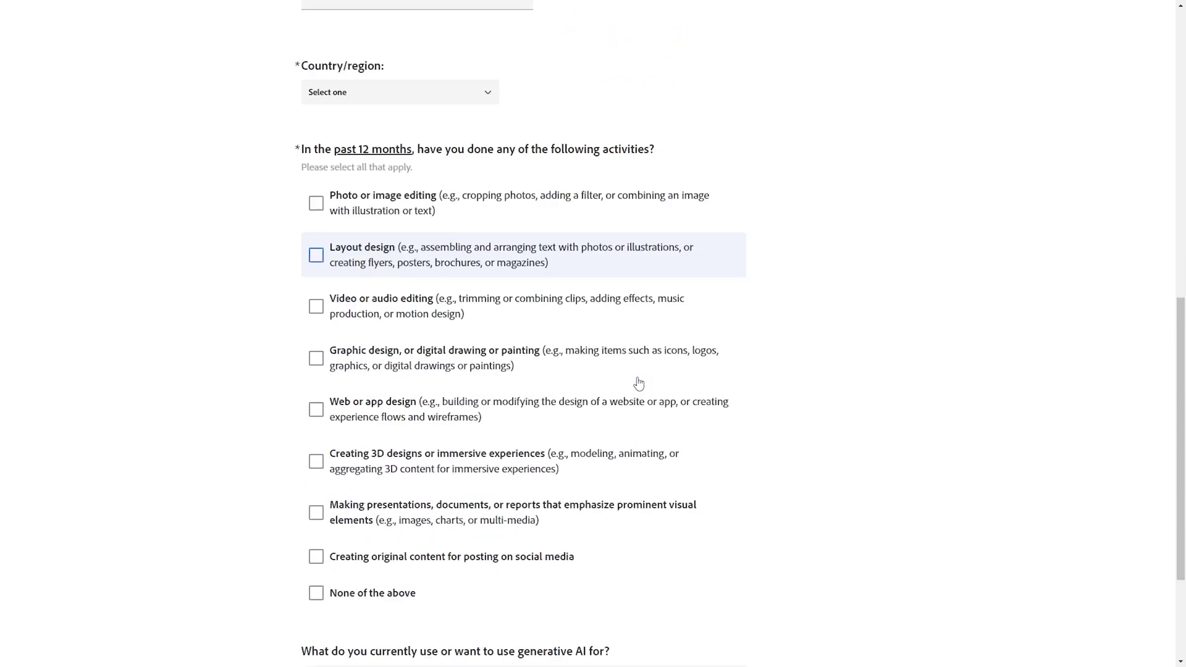
{"action": "scroll", "coordinate": [638, 384], "scroll_direction": "up", "scroll_amount": 11}
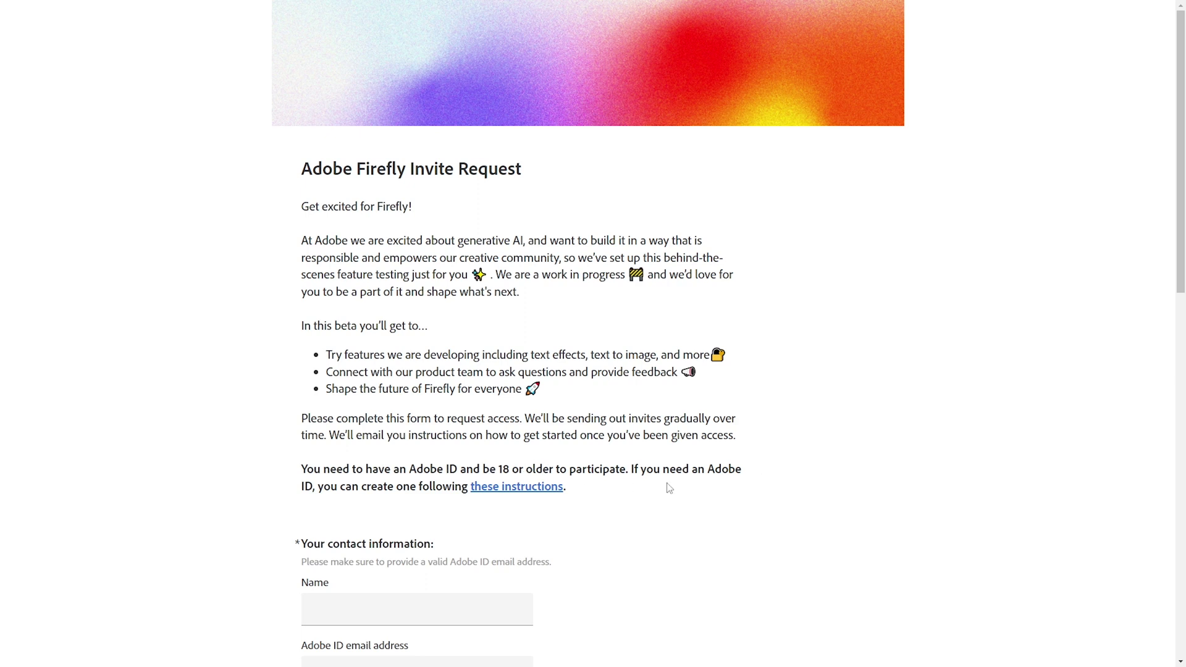
{"action": "scroll", "coordinate": [661, 486], "scroll_direction": "down", "scroll_amount": 4}
{"action": "scroll", "coordinate": [420, 409], "scroll_direction": "down", "scroll_amount": 1}
{"action": "scroll", "coordinate": [553, 339], "scroll_direction": "up", "scroll_amount": 1}
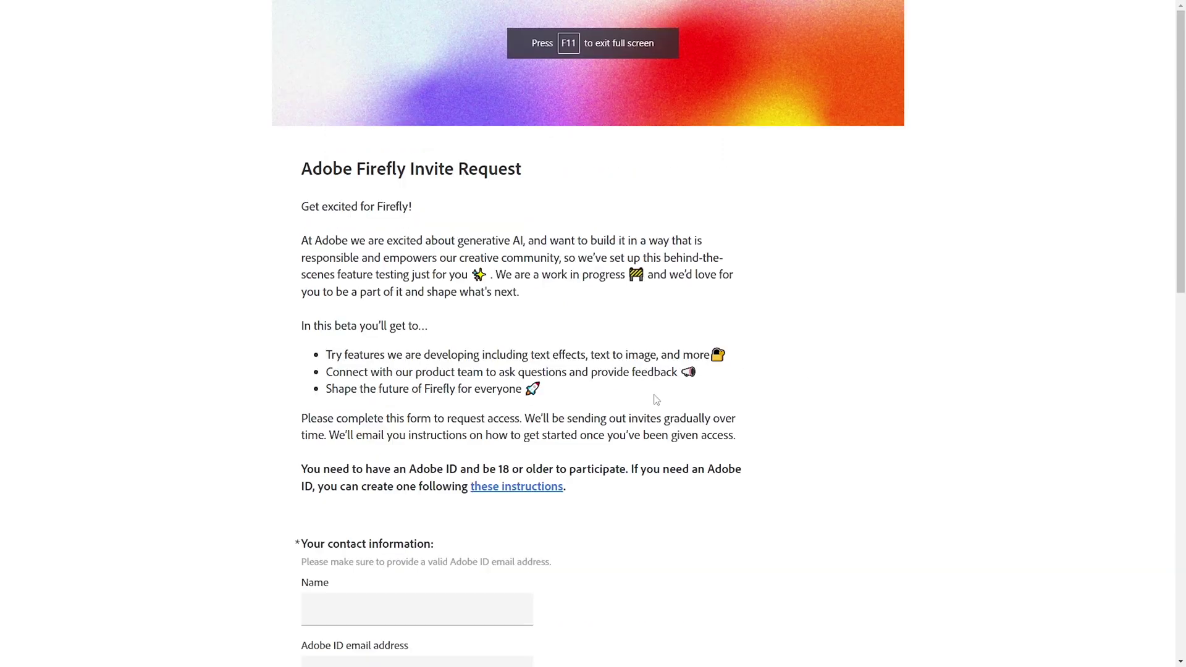
{"action": "scroll", "coordinate": [667, 413], "scroll_direction": "down", "scroll_amount": 10}
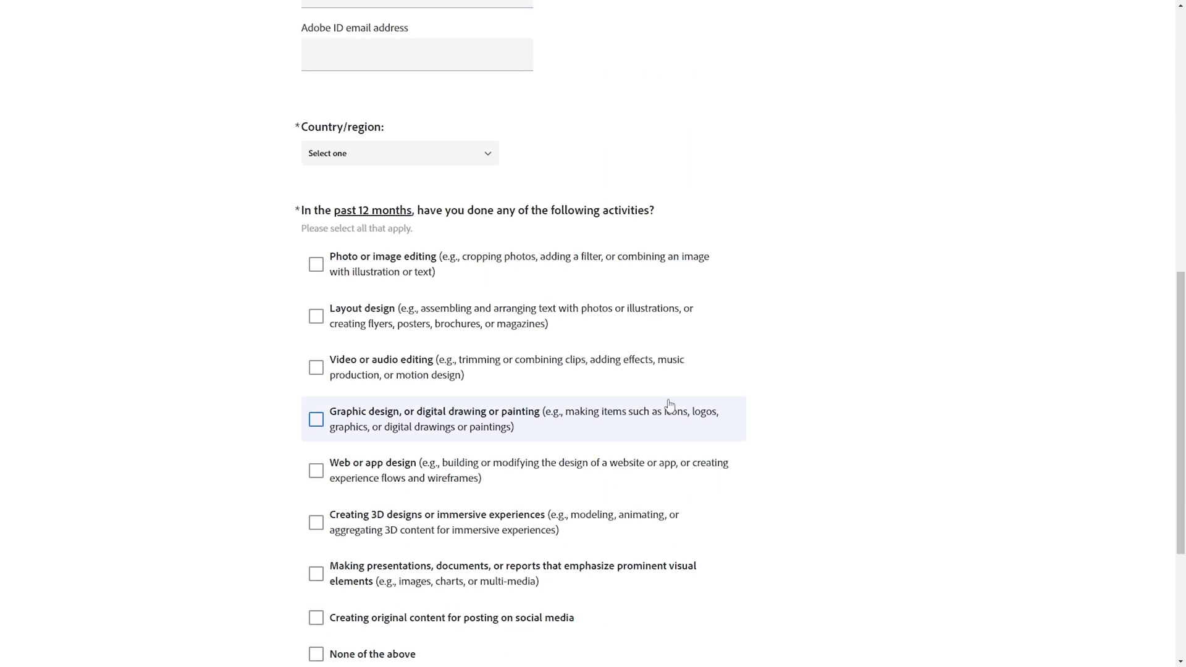
Step: Open a new browser tab and search the web for "adobe account"
{"action": "key", "text": "F11"}
{"action": "key", "text": "ctrl+t"}
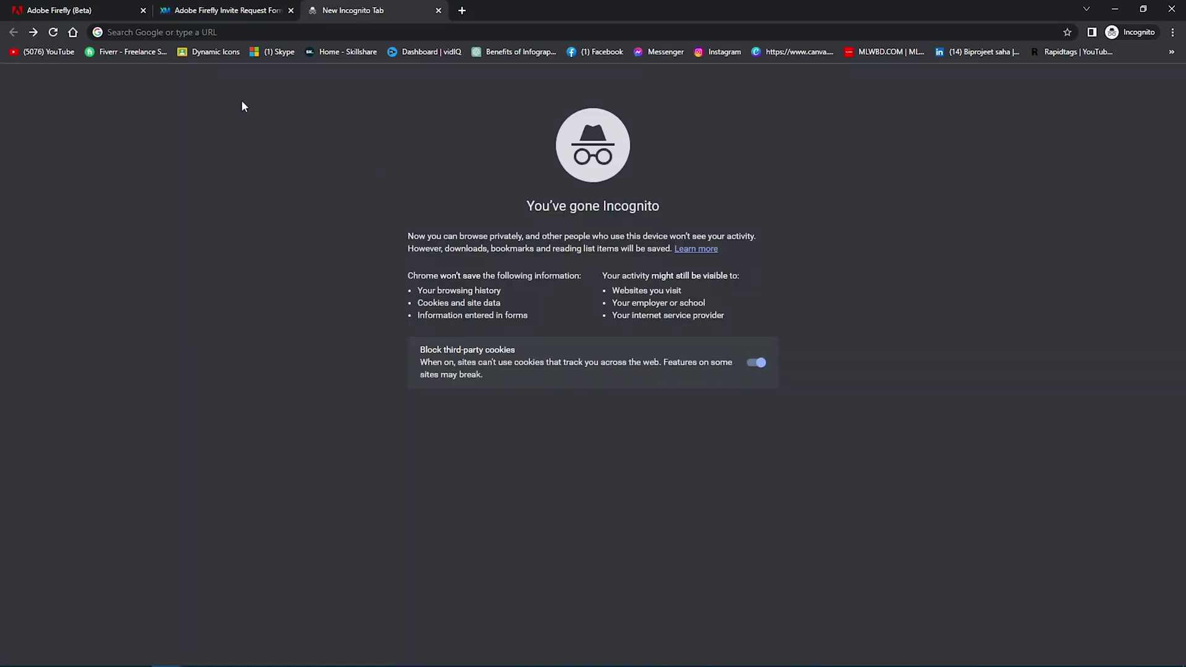
{"action": "left_click", "coordinate": [145, 31]}
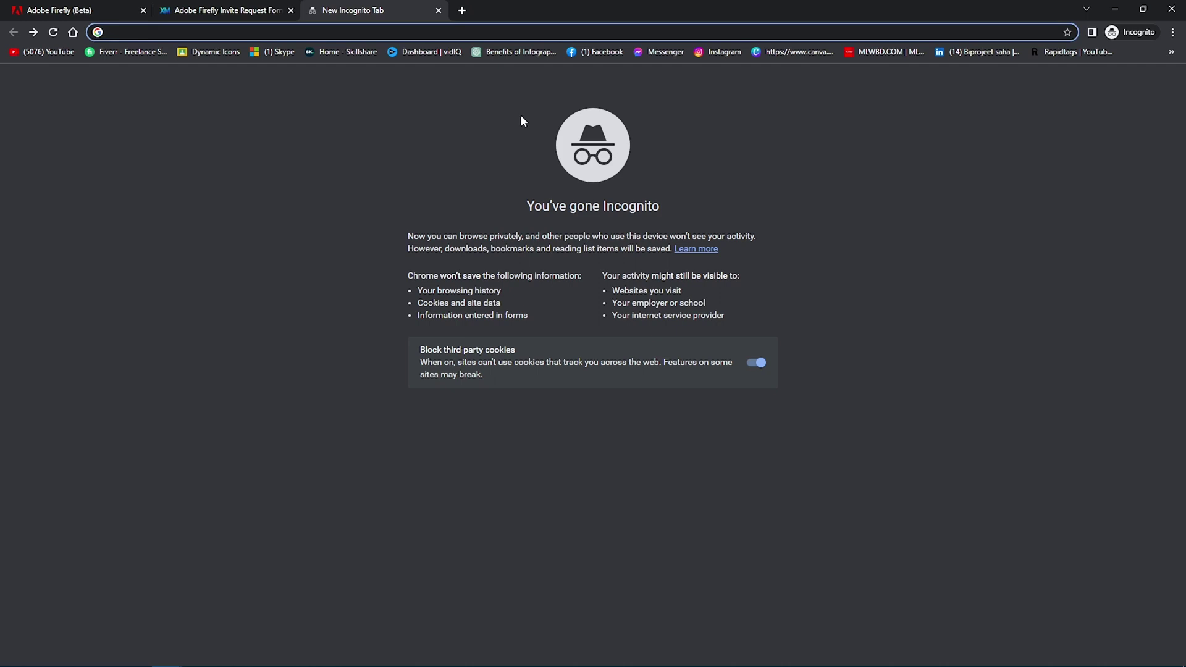
{"action": "type", "text": "adobe"}
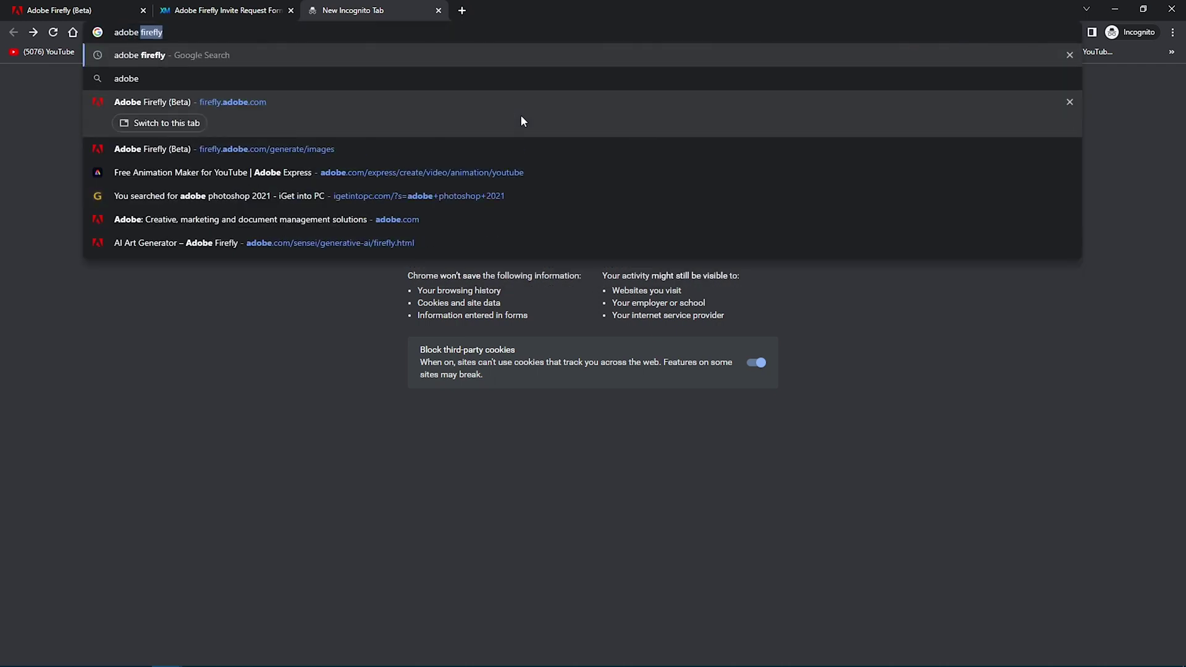
{"action": "type", "text": " account"}
{"action": "key", "text": "Return"}
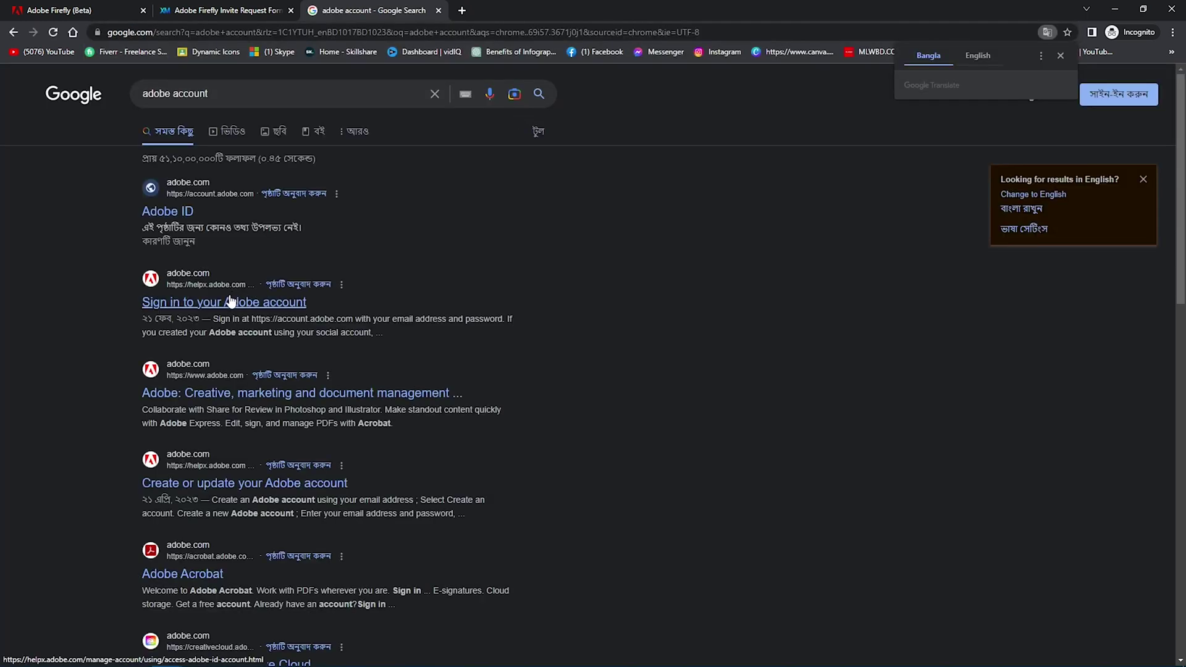
Step: Open the "Sign in to your Adobe account" help page and continue from its sign-in to the Create an account form
{"action": "scroll", "coordinate": [230, 302], "scroll_direction": "down", "scroll_amount": 1}
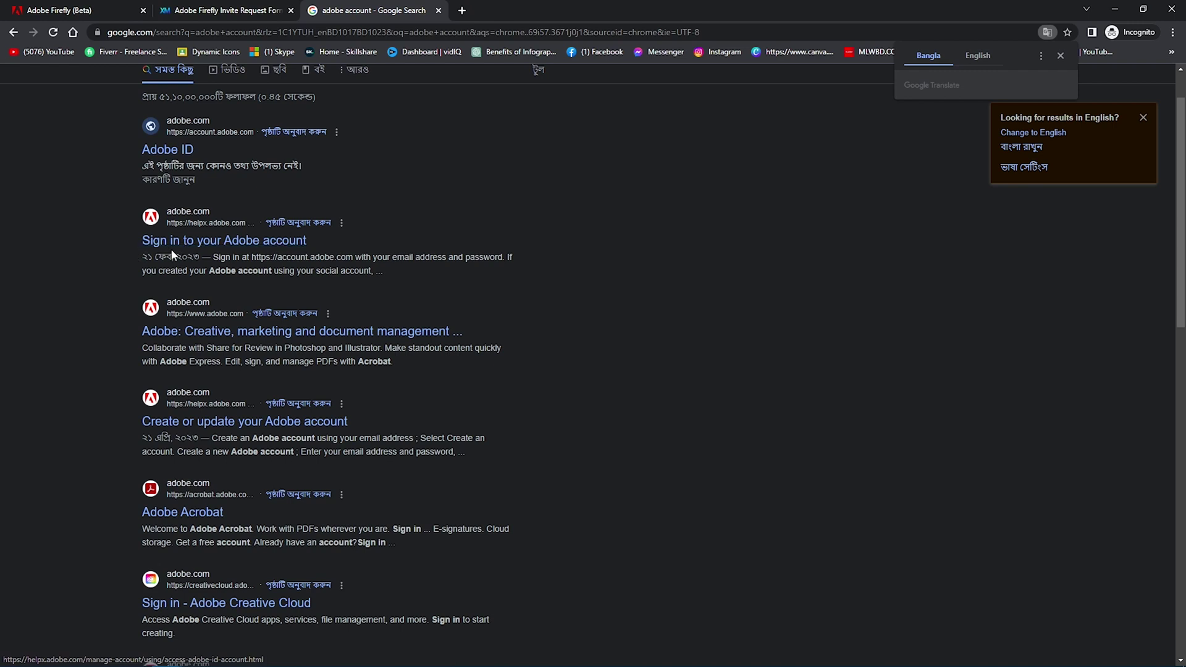
{"action": "left_click", "coordinate": [192, 249]}
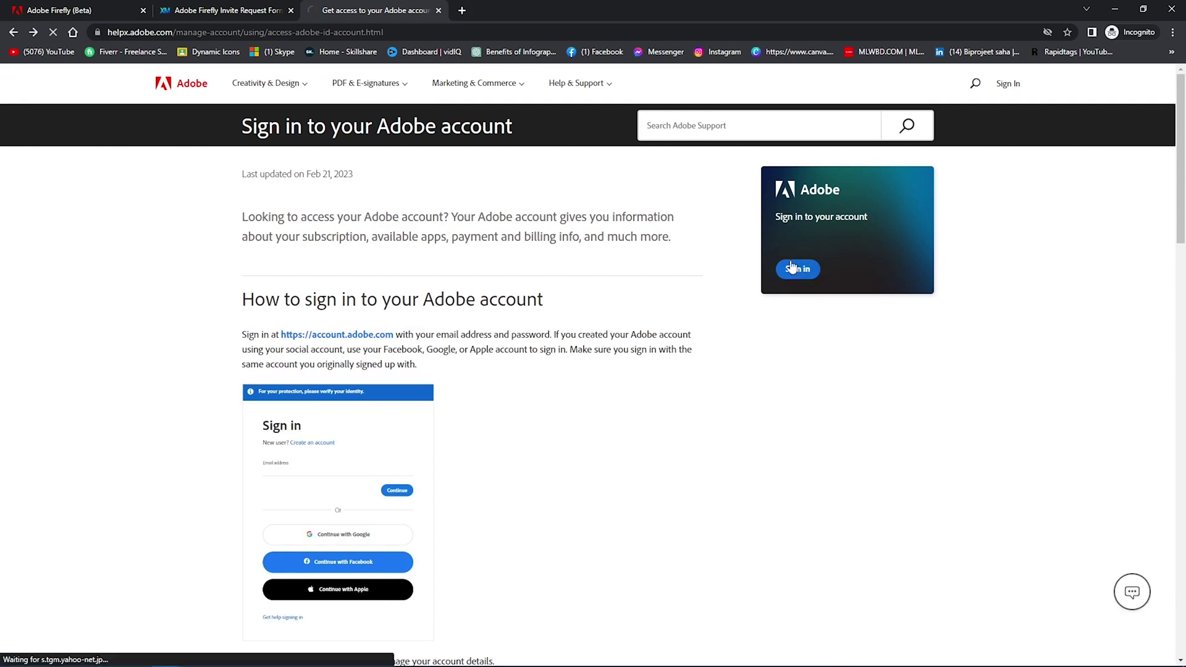
{"action": "left_click", "coordinate": [792, 267]}
{"action": "left_click", "coordinate": [734, 237]}
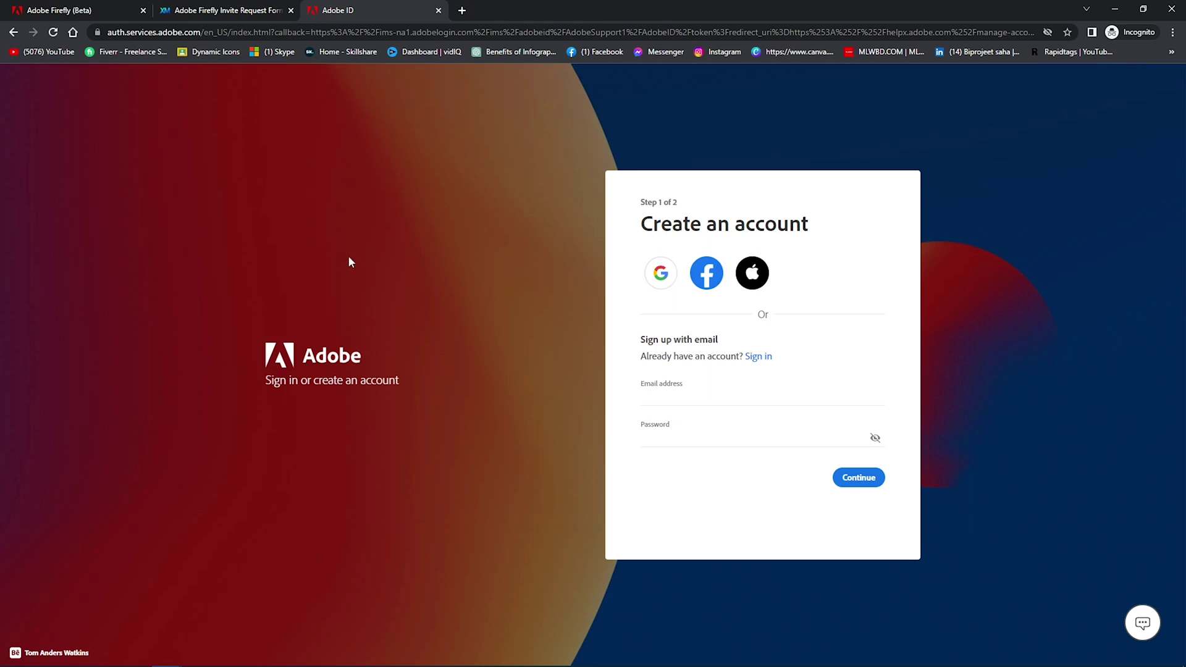
Step: Return to the Firefly invite request form in full screen and review the name and Adobe ID email fields
{"action": "left_click", "coordinate": [201, 10]}
{"action": "key", "text": "F11"}
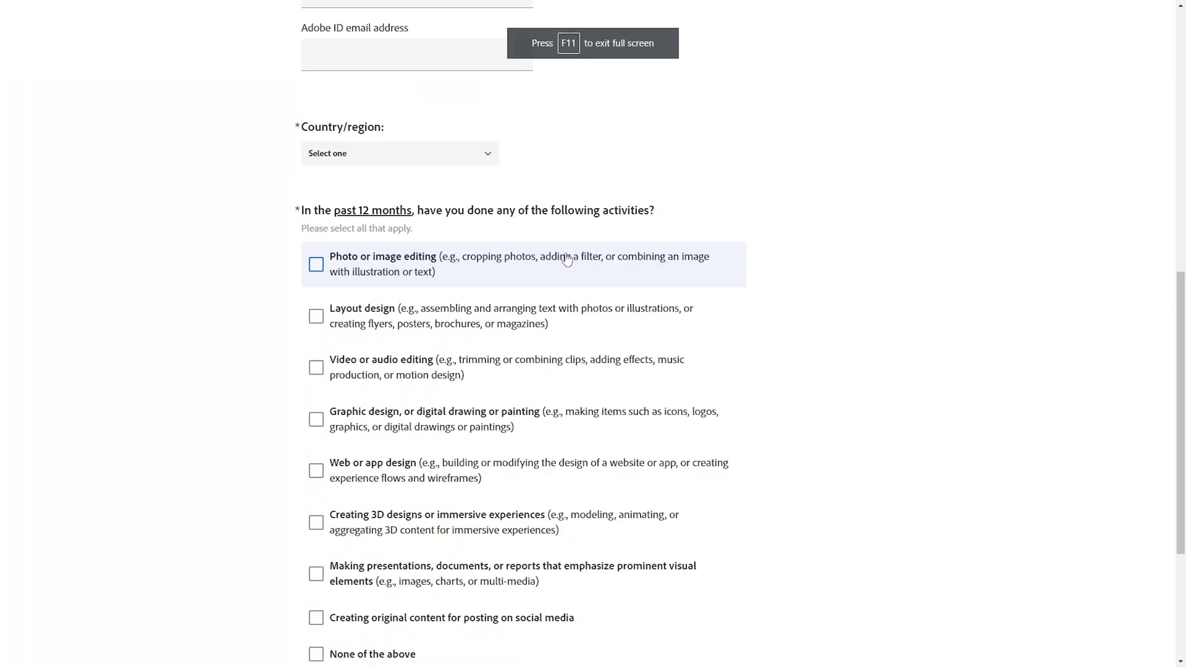
{"action": "scroll", "coordinate": [567, 260], "scroll_direction": "up", "scroll_amount": 6}
{"action": "left_click", "coordinate": [429, 352]}
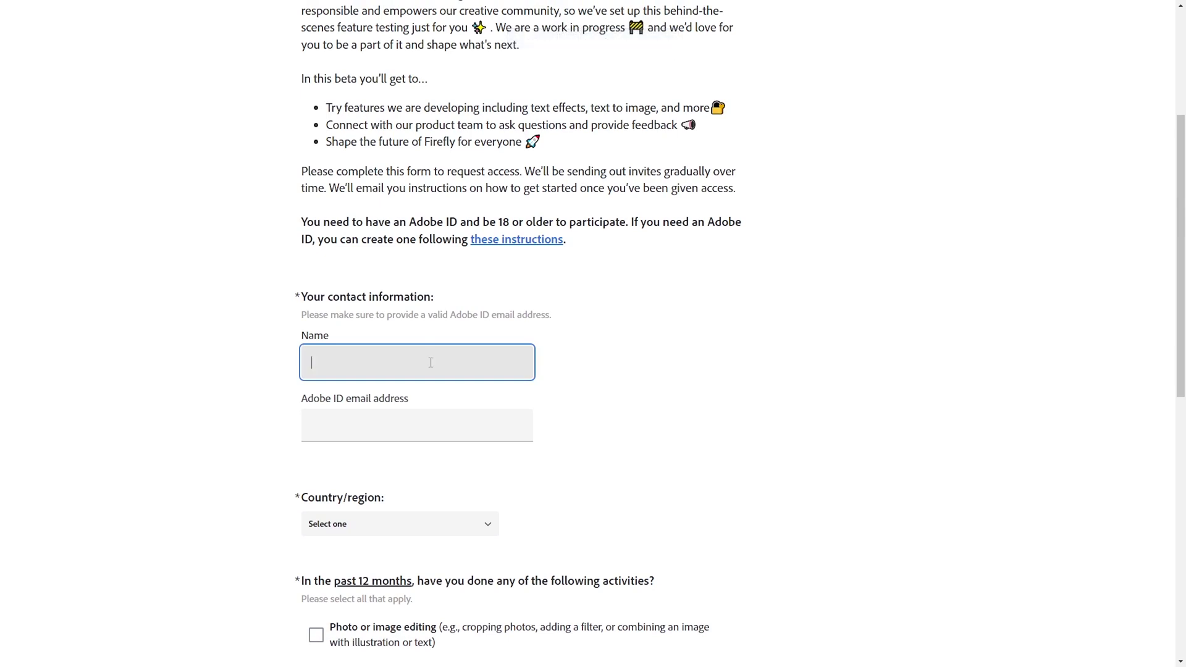
{"action": "scroll", "coordinate": [683, 278], "scroll_direction": "down", "scroll_amount": 2}
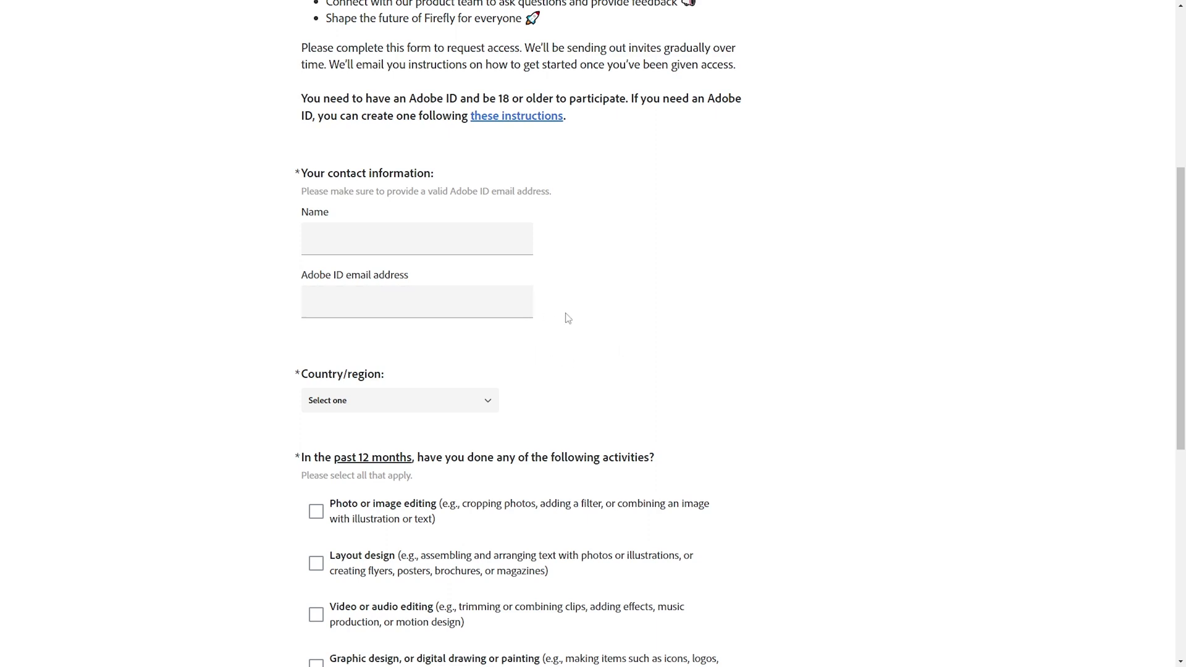
{"action": "scroll", "coordinate": [519, 411], "scroll_direction": "down", "scroll_amount": 2}
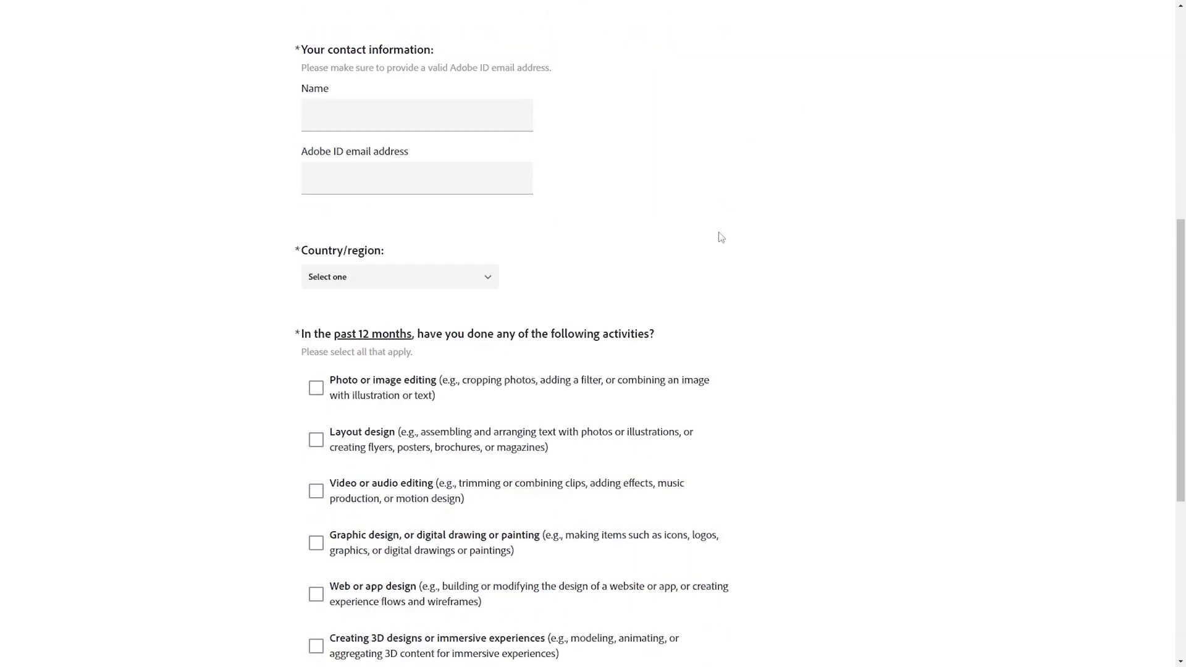
Step: Browse the Country/region options in the request form and close the list without choosing one
{"action": "left_click", "coordinate": [492, 279]}
{"action": "scroll", "coordinate": [410, 407], "scroll_direction": "down", "scroll_amount": 5}
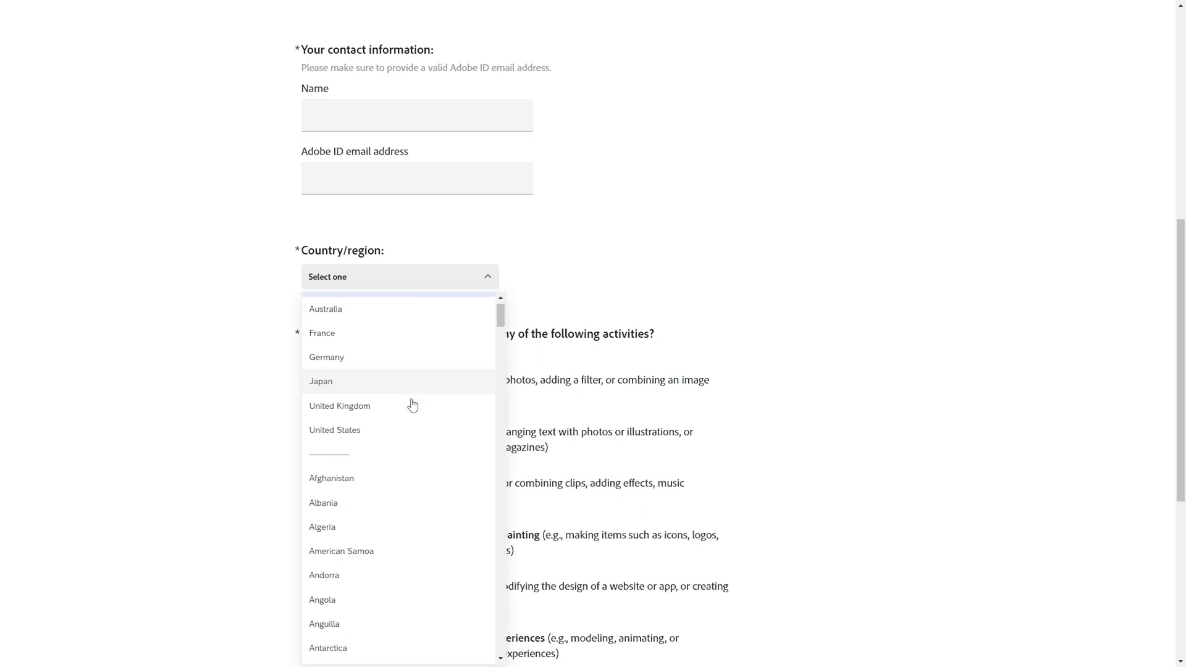
{"action": "scroll", "coordinate": [411, 413], "scroll_direction": "down", "scroll_amount": 3}
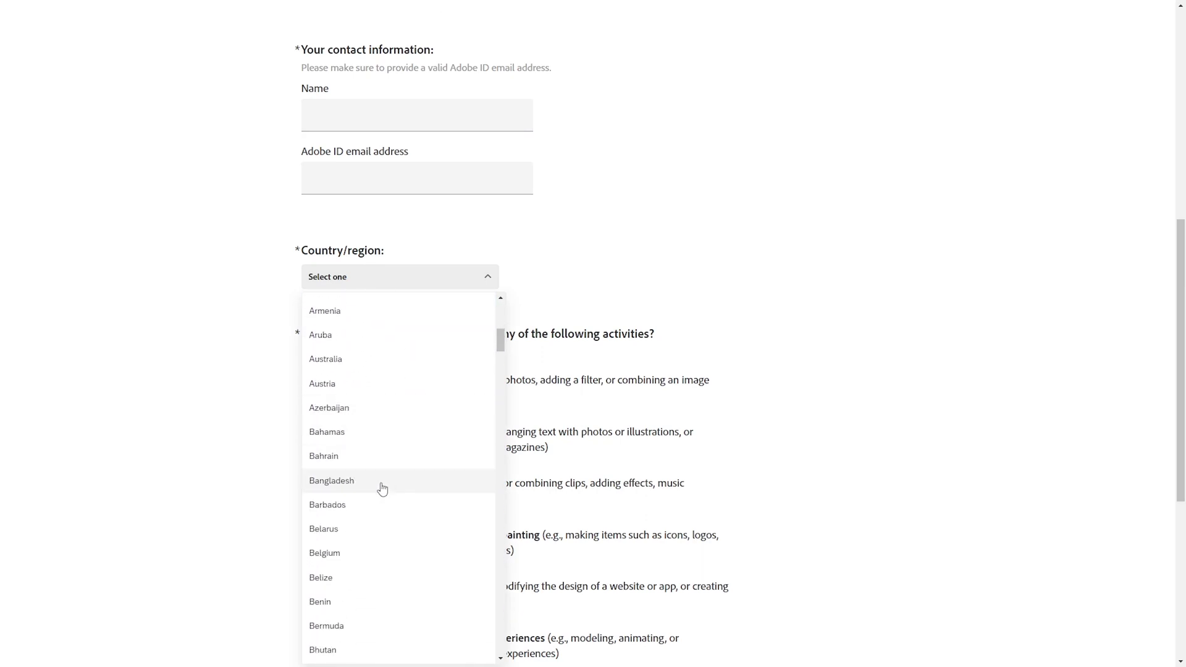
{"action": "scroll", "coordinate": [382, 490], "scroll_direction": "down", "scroll_amount": 8}
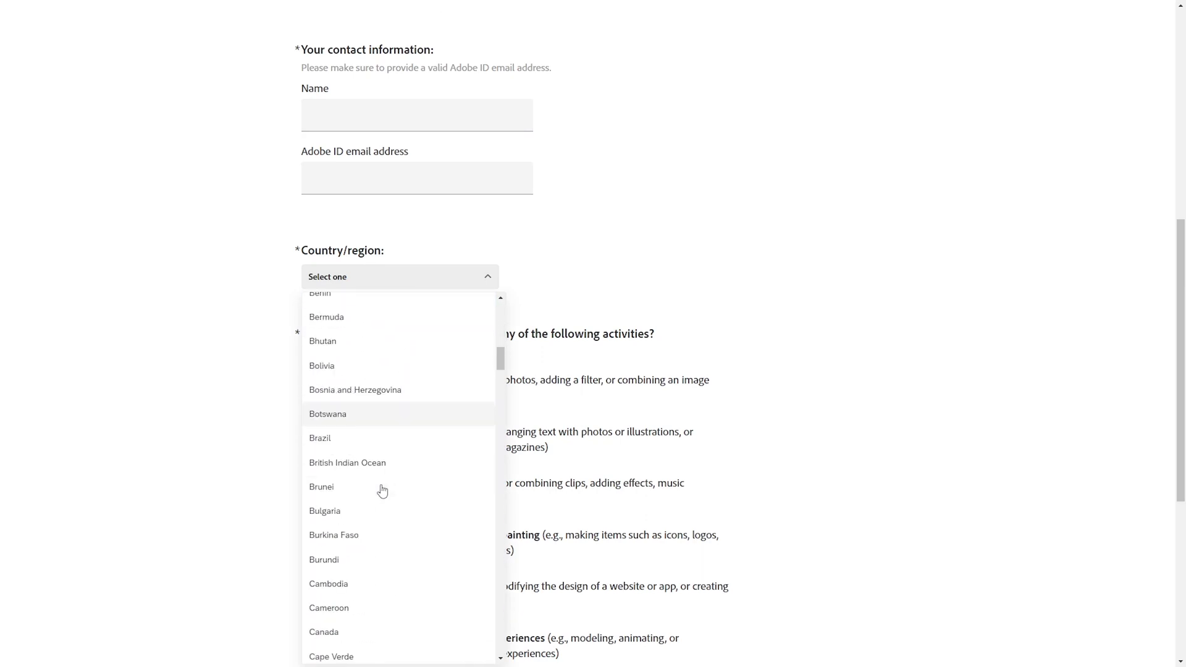
{"action": "scroll", "coordinate": [383, 490], "scroll_direction": "down", "scroll_amount": 3}
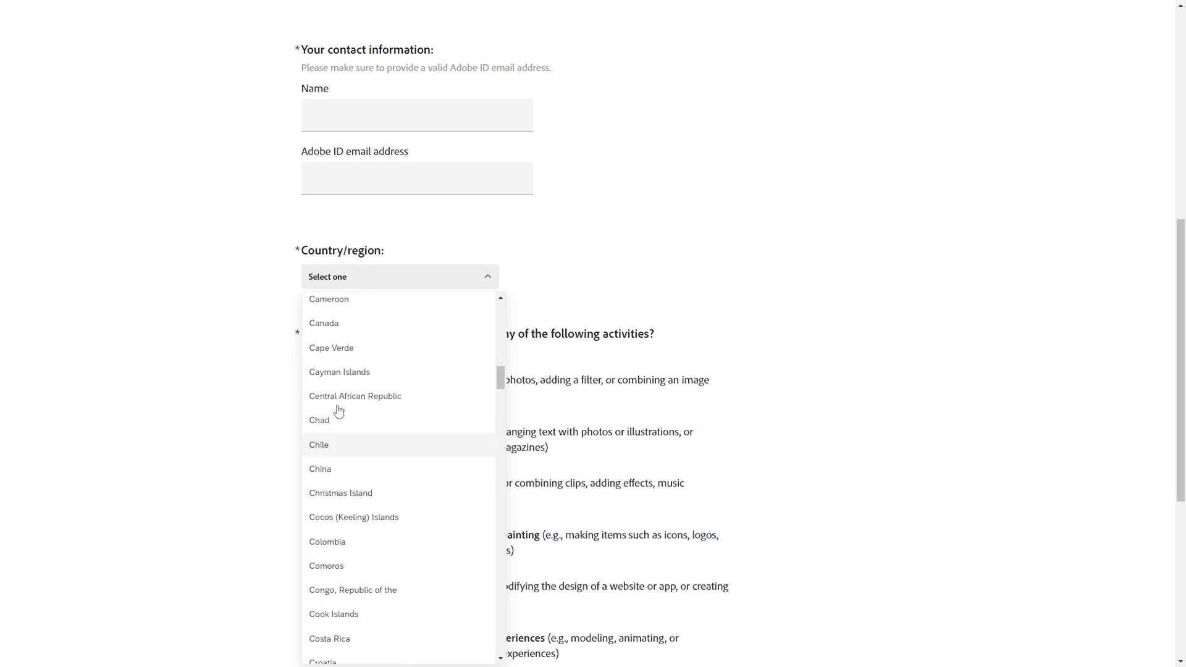
{"action": "scroll", "coordinate": [230, 339], "scroll_direction": "up", "scroll_amount": 4}
{"action": "scroll", "coordinate": [285, 352], "scroll_direction": "down", "scroll_amount": 4}
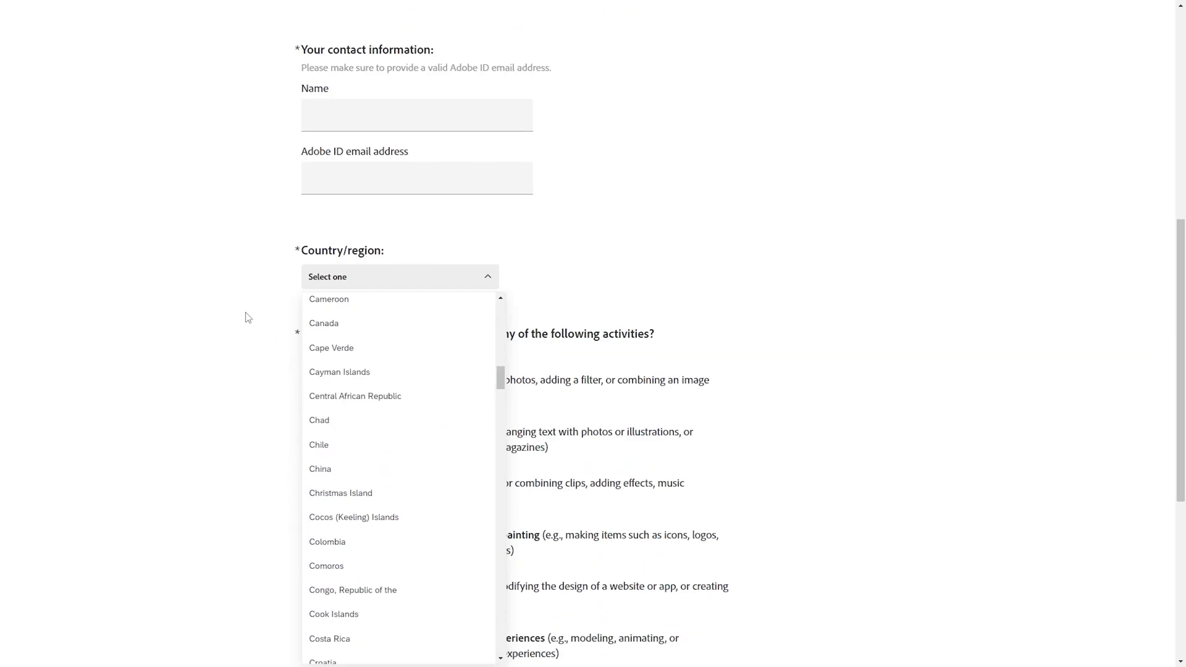
{"action": "left_click", "coordinate": [276, 300]}
Step: Review the past 12 months activities question down to the end of the request form
{"action": "scroll", "coordinate": [278, 300], "scroll_direction": "down", "scroll_amount": 2}
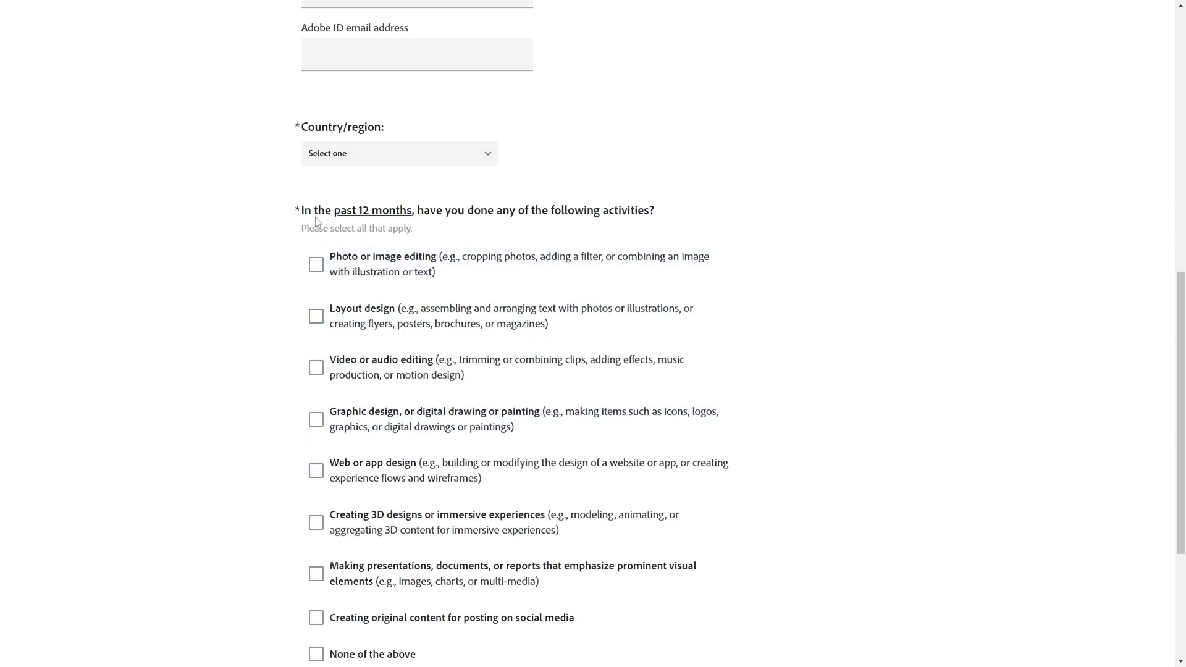
{"action": "scroll", "coordinate": [421, 230], "scroll_direction": "down", "scroll_amount": 1}
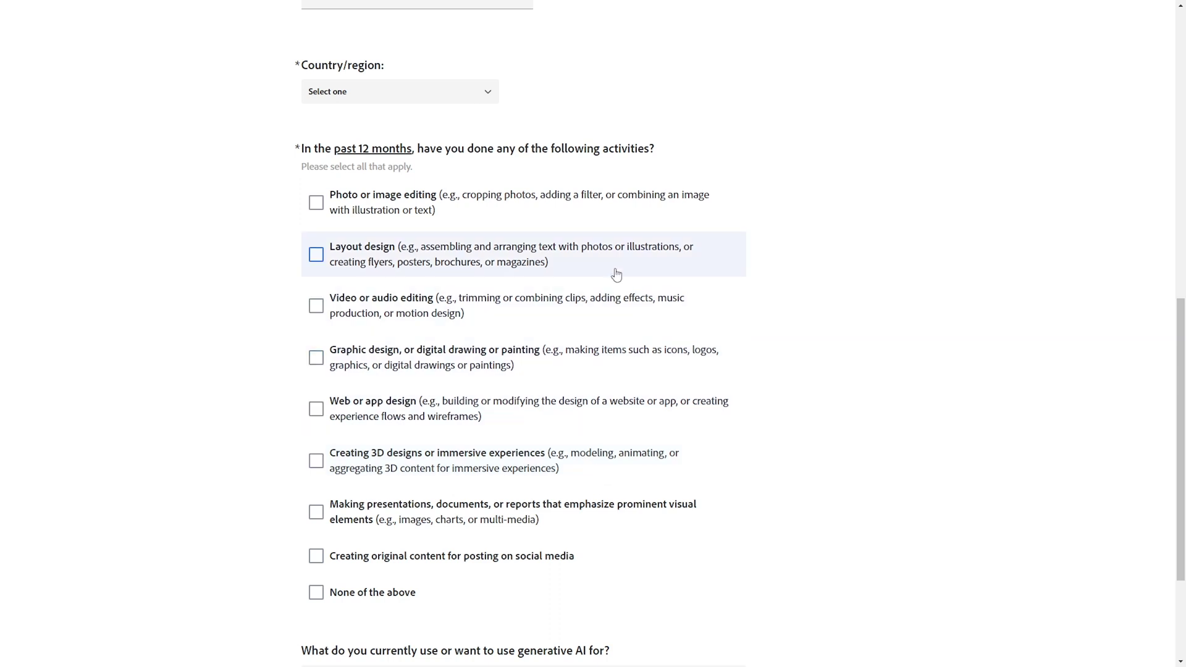
{"action": "scroll", "coordinate": [616, 287], "scroll_direction": "down", "scroll_amount": 3}
Step: Activate the answer box for what generative AI is used for, moving the Grammarly badge out of its way
{"action": "left_click", "coordinate": [560, 512]}
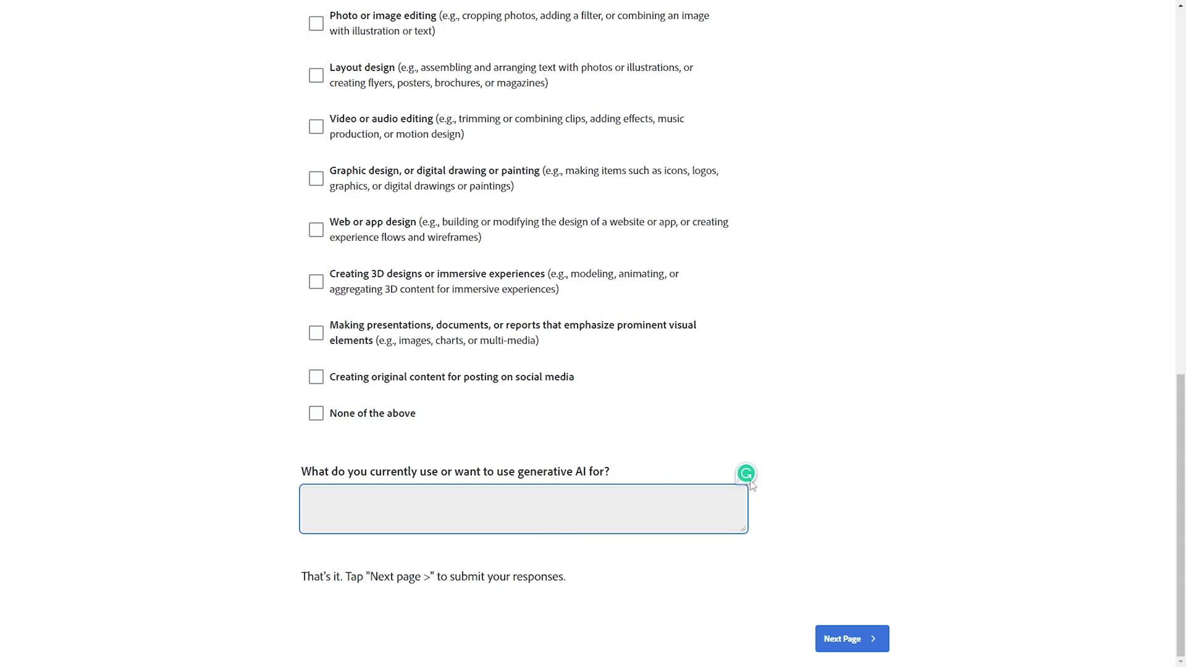
{"action": "left_click_drag", "start_coordinate": [747, 474], "coordinate": [1174, 478]}
{"action": "left_click", "coordinate": [536, 495]}
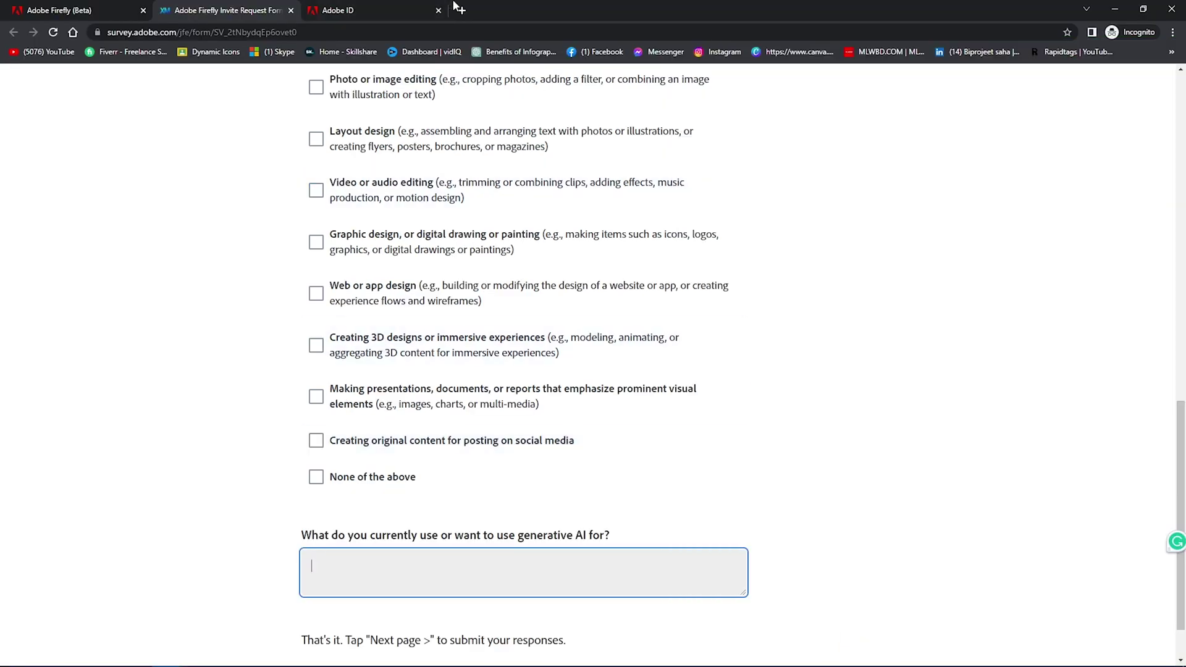
{"action": "key", "text": "F11"}
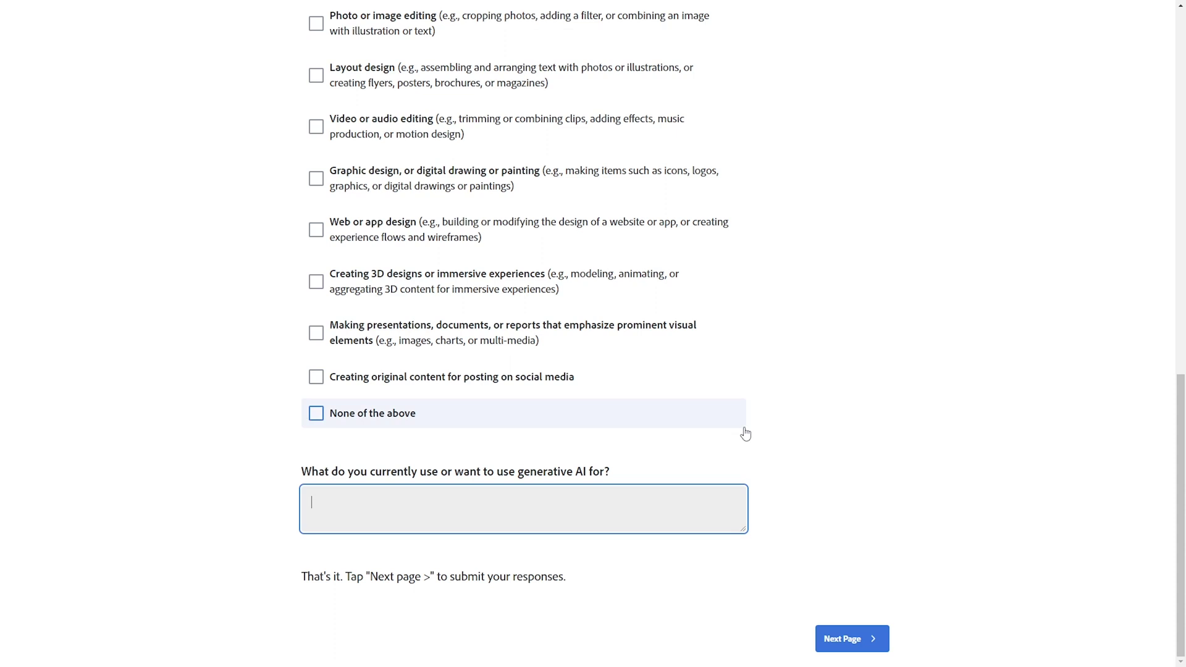
{"action": "left_click", "coordinate": [349, 496]}
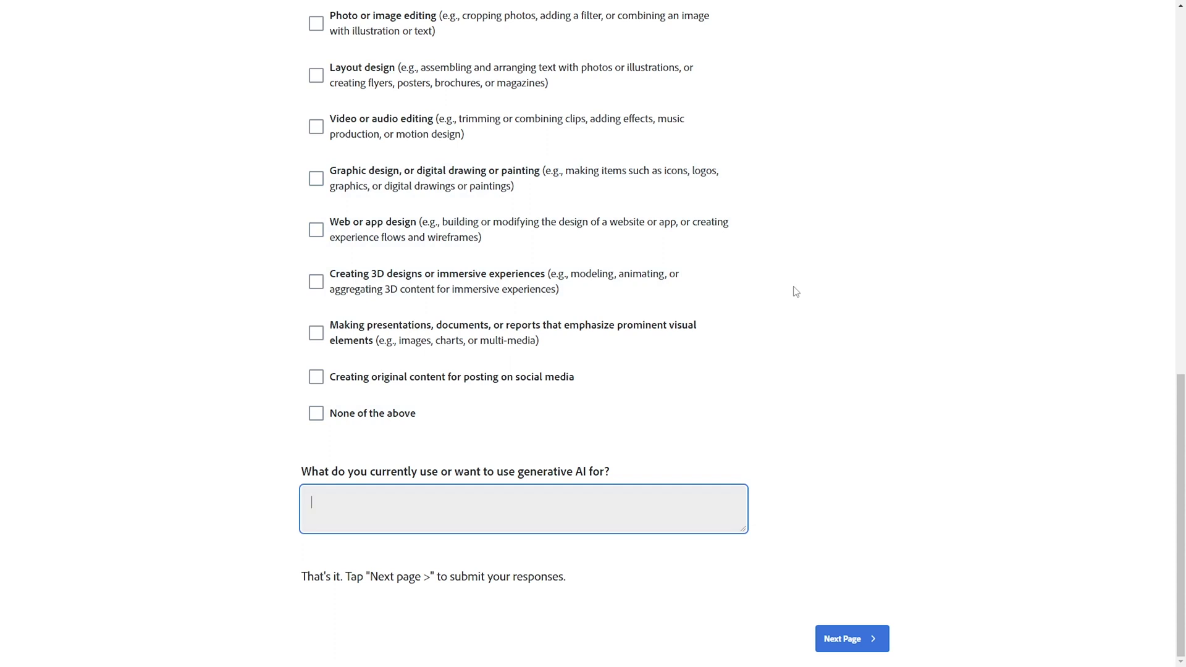
Step: Look back over the request form's questions and try to submit it with the fields left blank
{"action": "scroll", "coordinate": [743, 342], "scroll_direction": "up", "scroll_amount": 8}
{"action": "scroll", "coordinate": [743, 342], "scroll_direction": "up", "scroll_amount": 6}
{"action": "scroll", "coordinate": [743, 341], "scroll_direction": "down", "scroll_amount": 14}
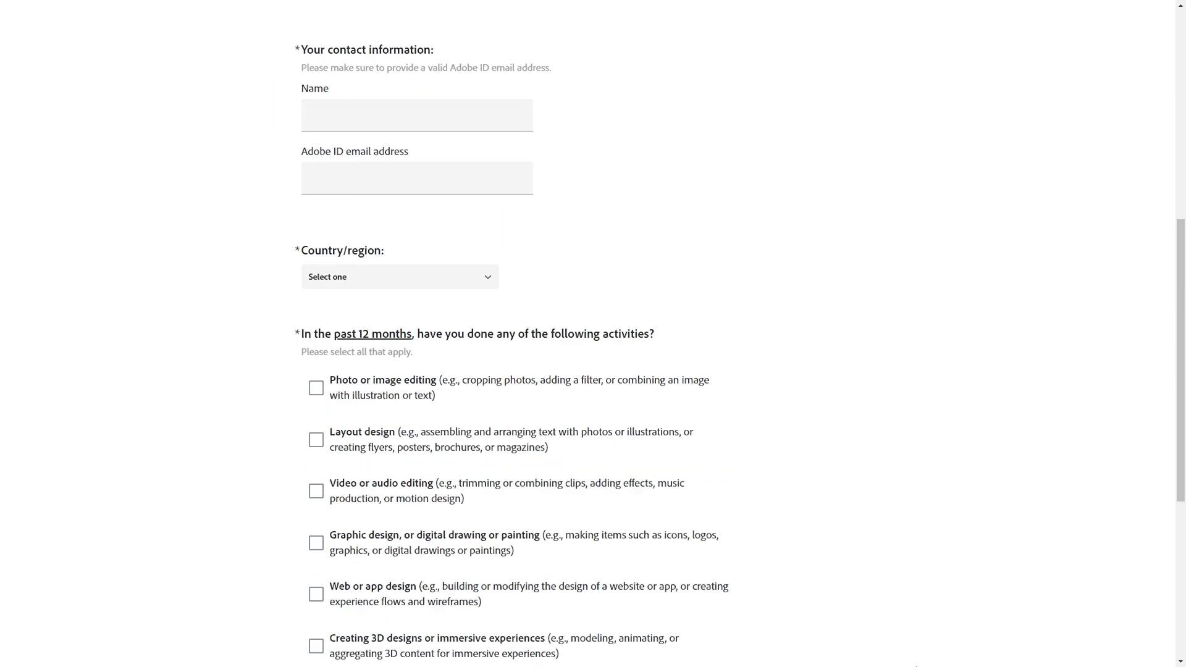
{"action": "left_click", "coordinate": [878, 649]}
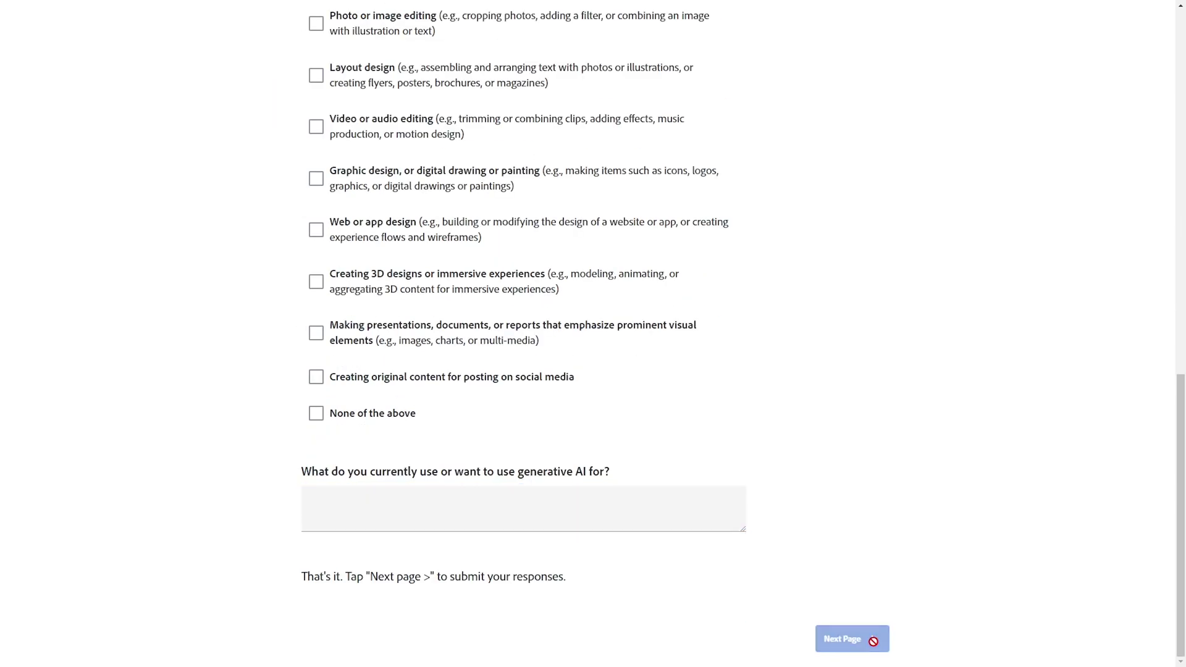
{"action": "scroll", "coordinate": [603, 364], "scroll_direction": "up", "scroll_amount": 3}
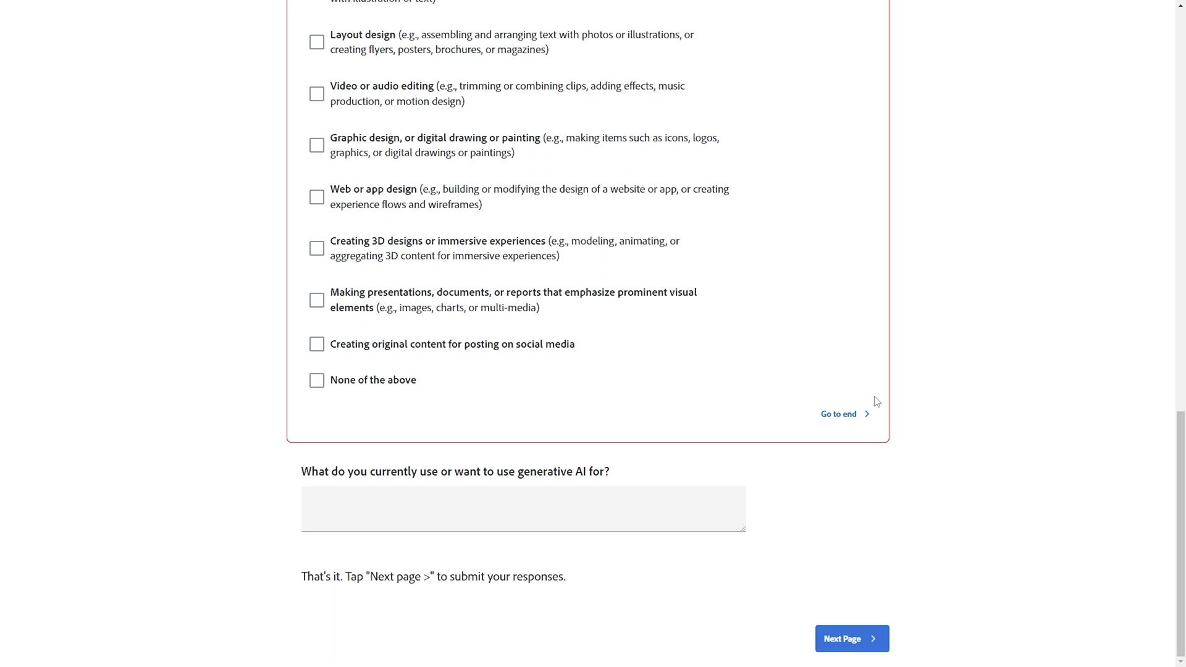
Step: Close the incognito window and look over the signed-in Firefly home page down to the In exploration features
{"action": "key", "text": "F11"}
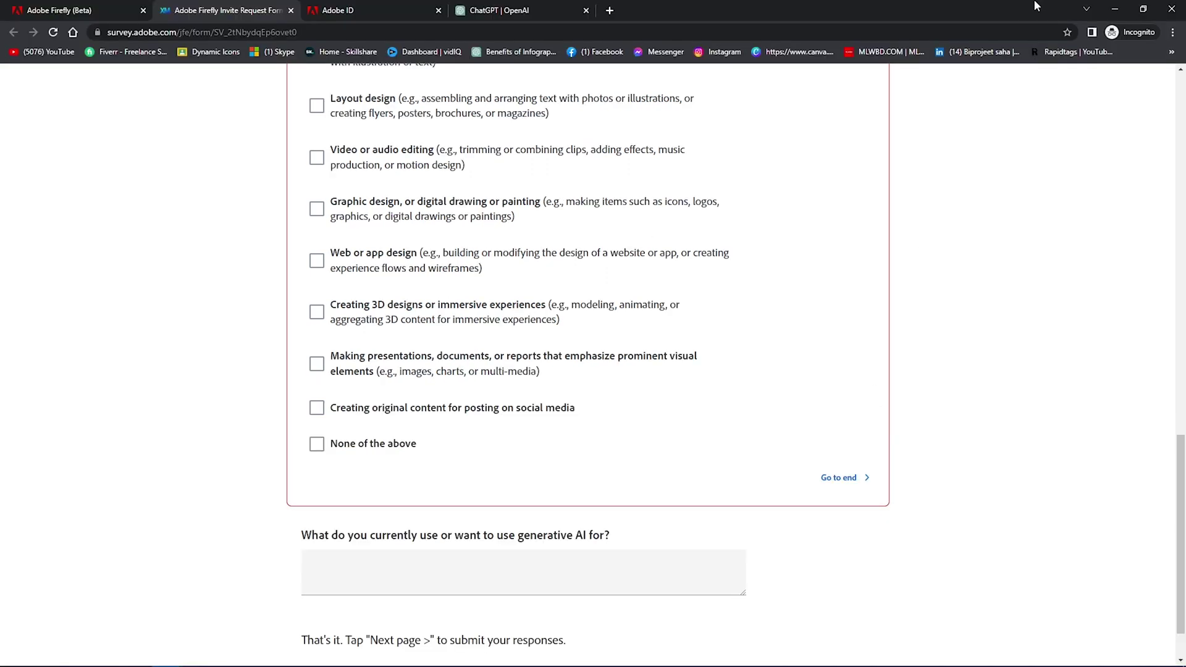
{"action": "left_click", "coordinate": [1171, 8]}
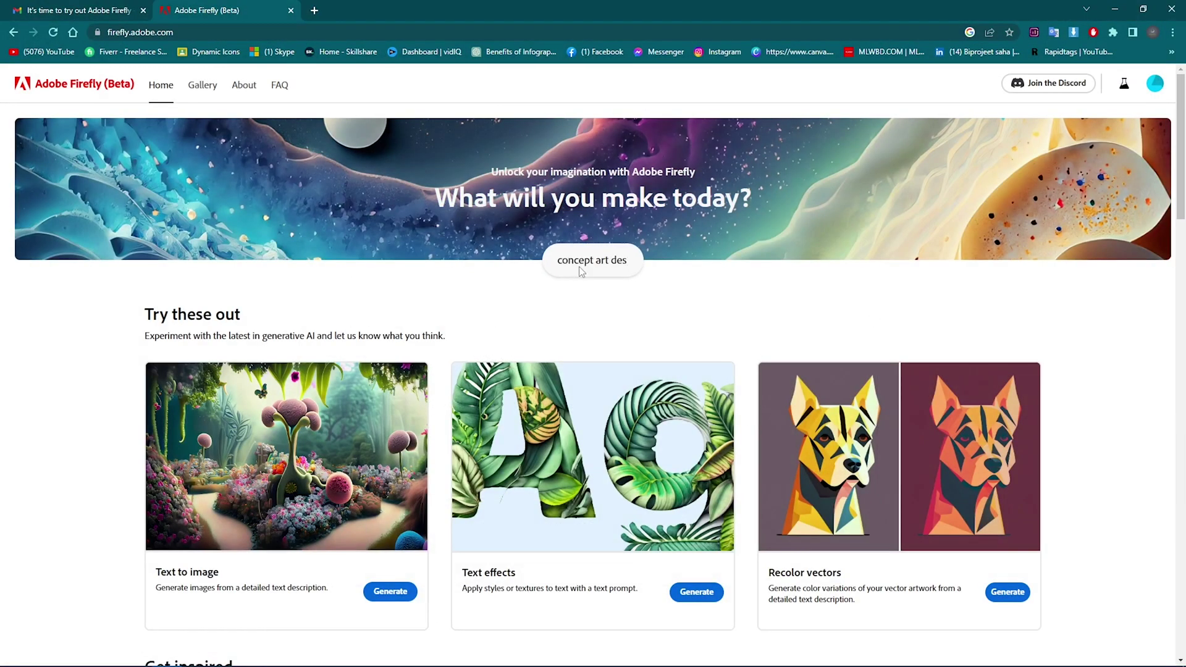
{"action": "scroll", "coordinate": [837, 325], "scroll_direction": "down", "scroll_amount": 15}
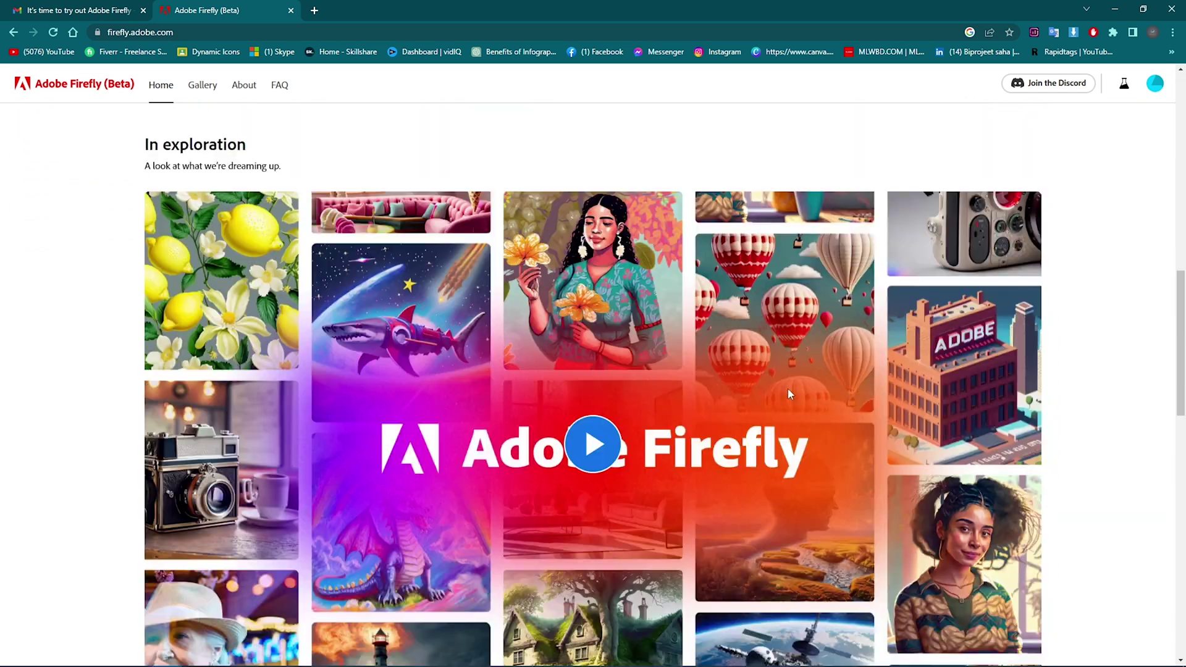
{"action": "scroll", "coordinate": [788, 388], "scroll_direction": "down", "scroll_amount": 4}
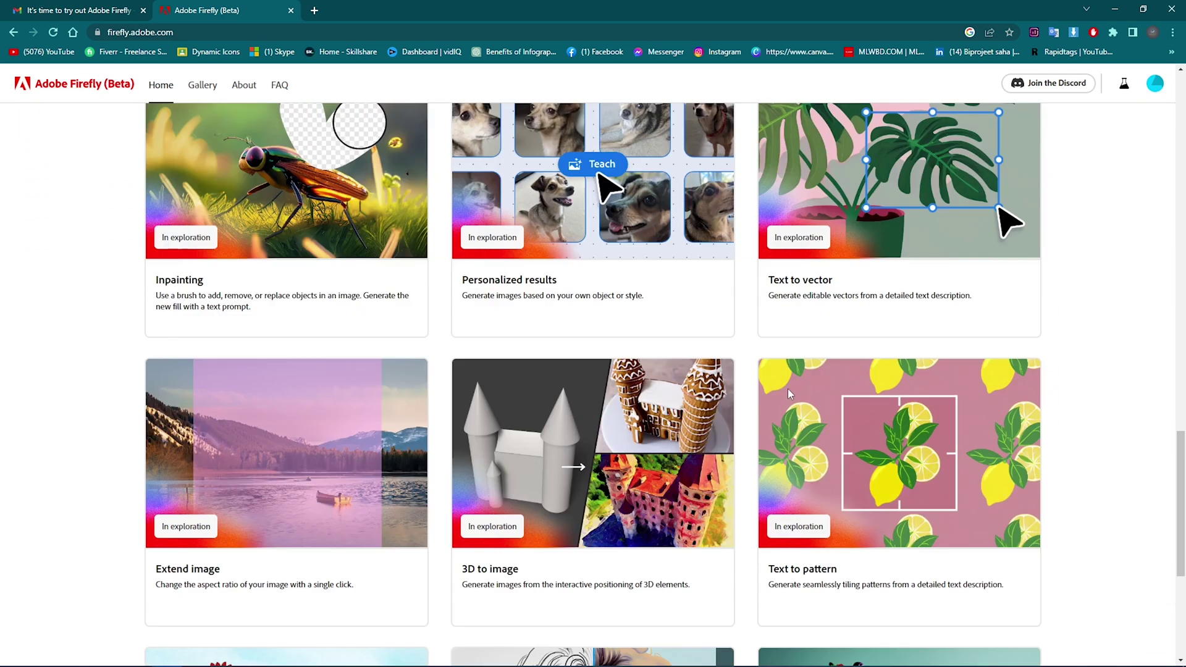